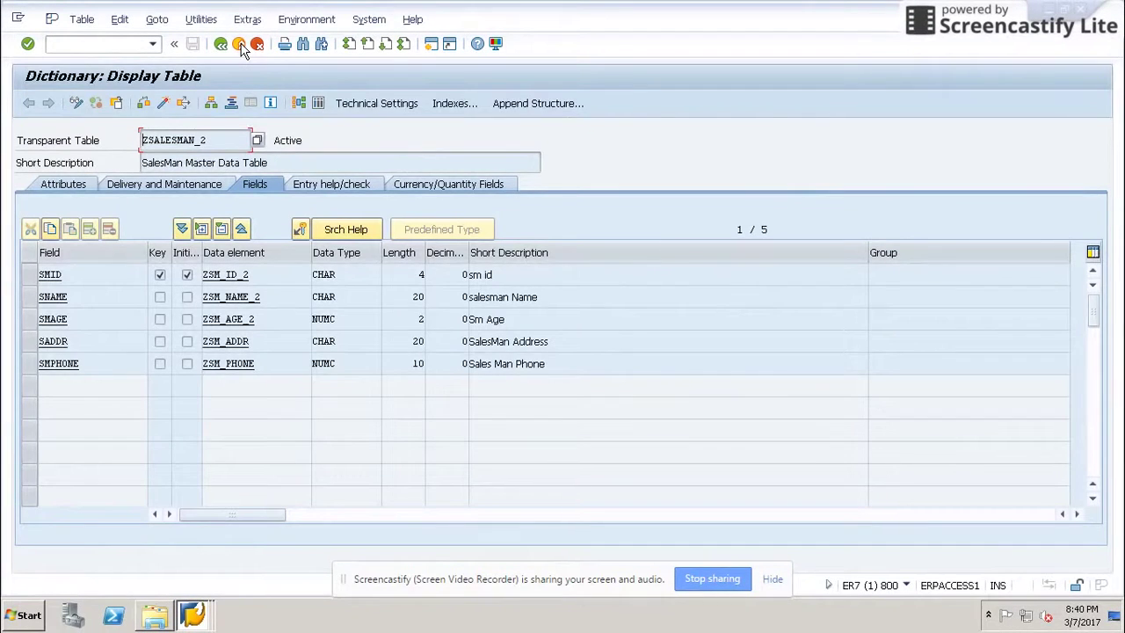
Exit the previous Dictionary table display back to the SAP Easy Access menu
{"action": "left_click", "coordinate": [239, 45]}
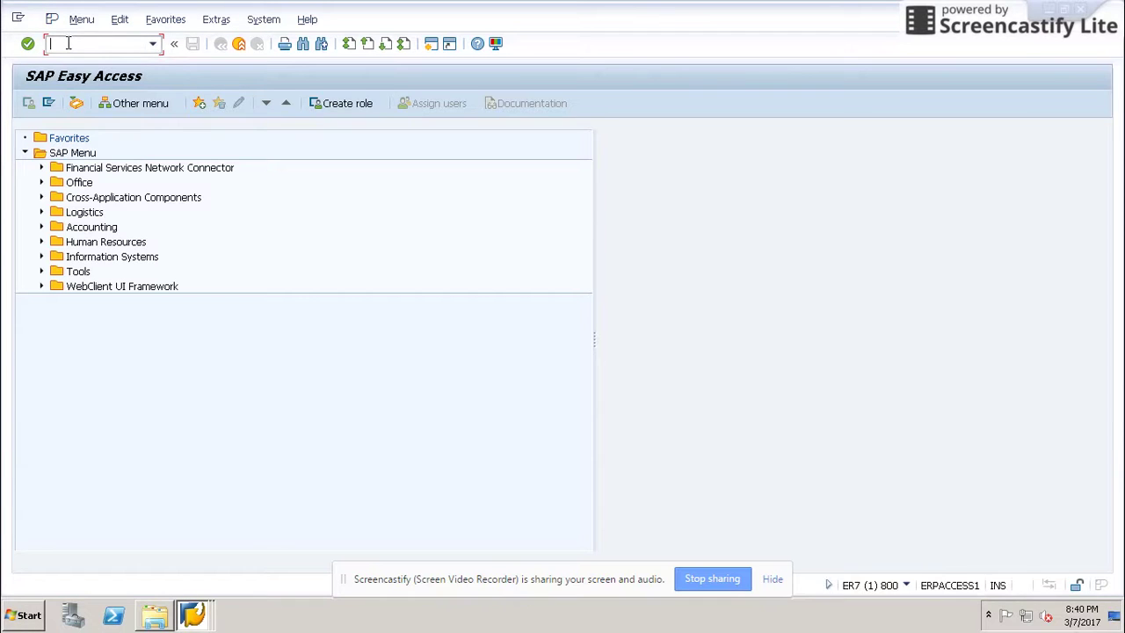
Run SE11 and create database table ZSALESMAN_3, changing the name's trailing 2 to 3
{"action": "type", "text": "se11"}
{"action": "key", "text": "Return"}
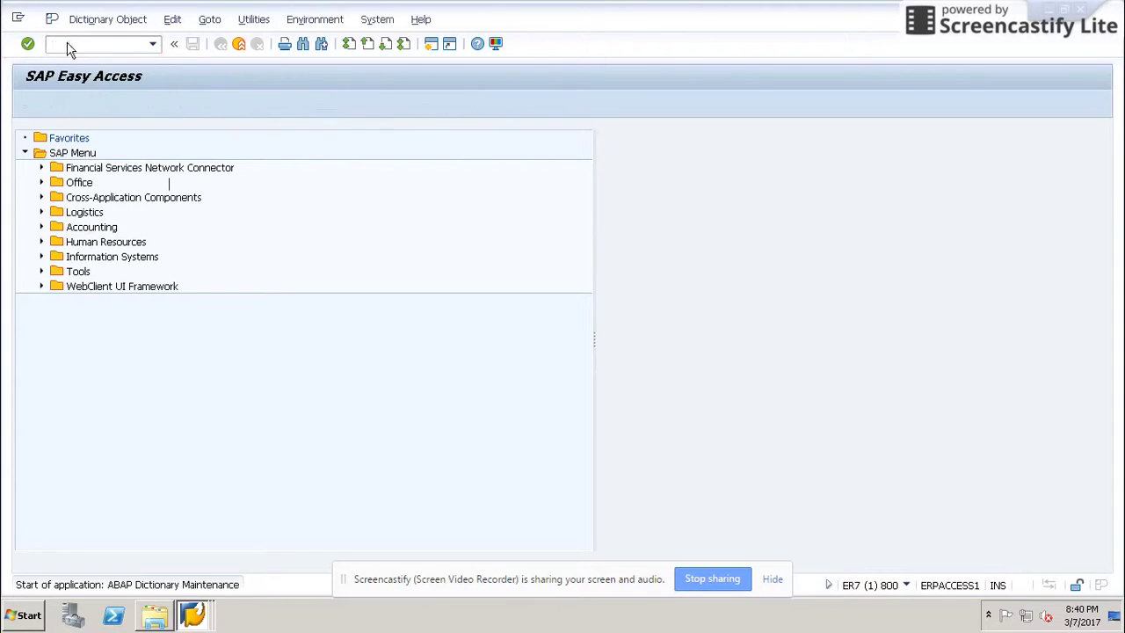
{"action": "left_click", "coordinate": [258, 185]}
{"action": "key", "text": "BackSpace"}
{"action": "type", "text": "3"}
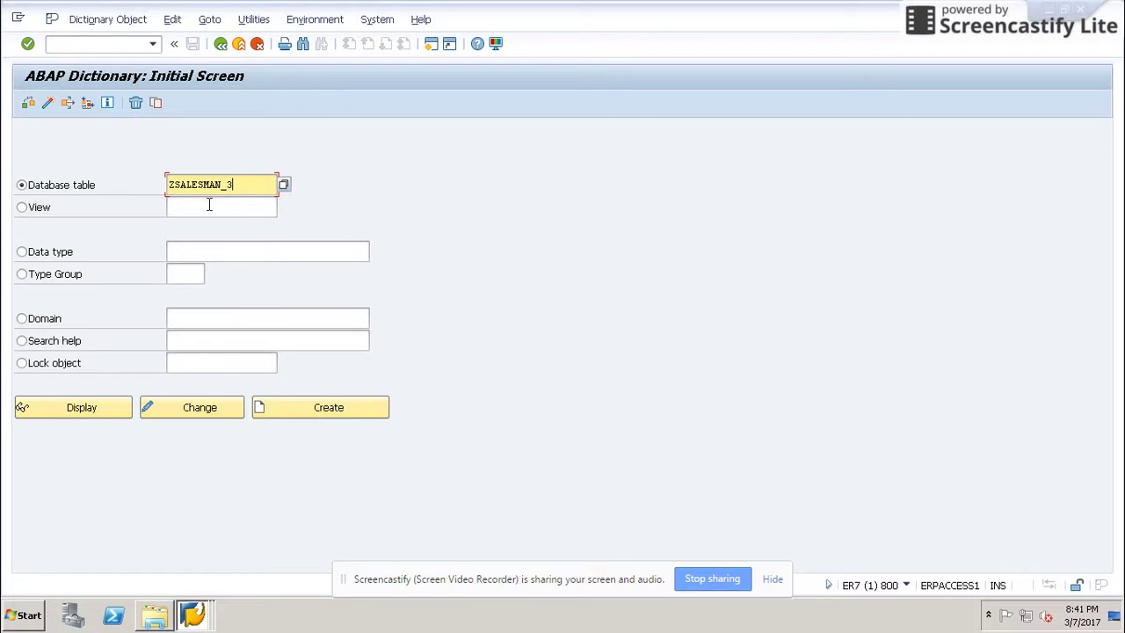
{"action": "left_click", "coordinate": [270, 412]}
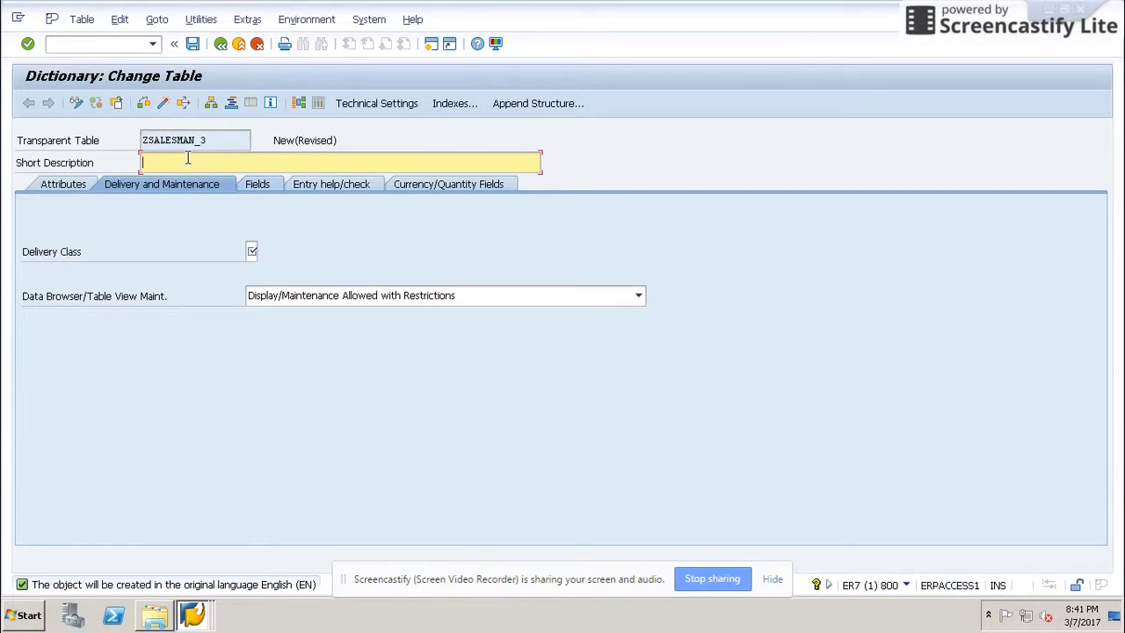
Describe the table as 'Sales Man Master Data Table' with delivery class A and display/maintenance allowed
{"action": "type", "text": "Sales Man-Master Data Table"}
{"action": "left_click", "coordinate": [252, 253]}
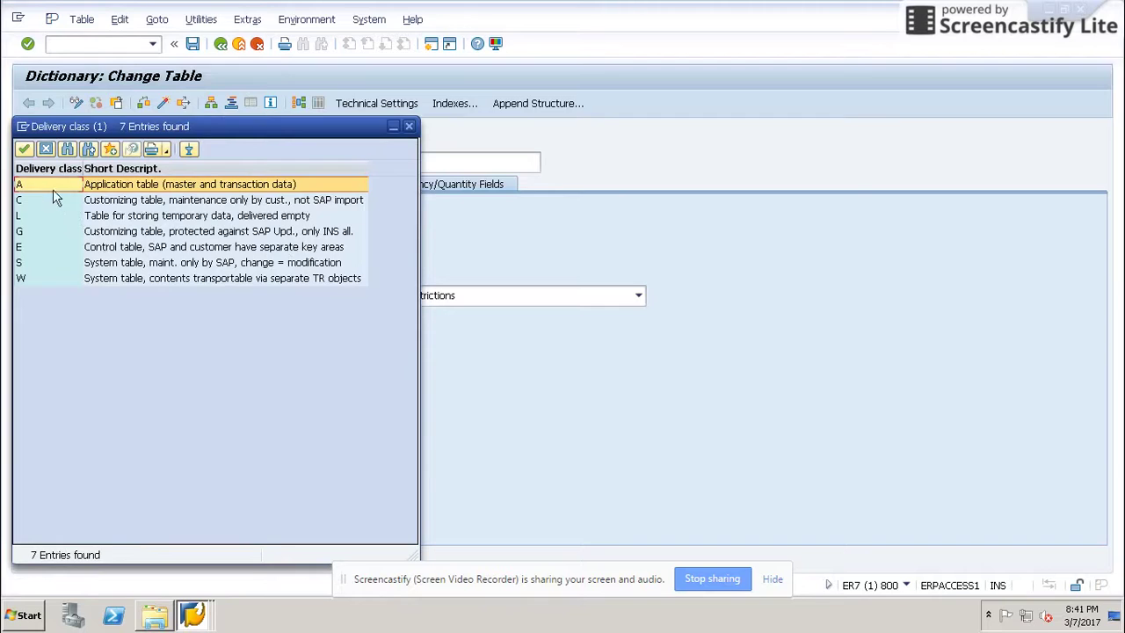
{"action": "double_click", "coordinate": [50, 185]}
{"action": "left_click", "coordinate": [638, 295]}
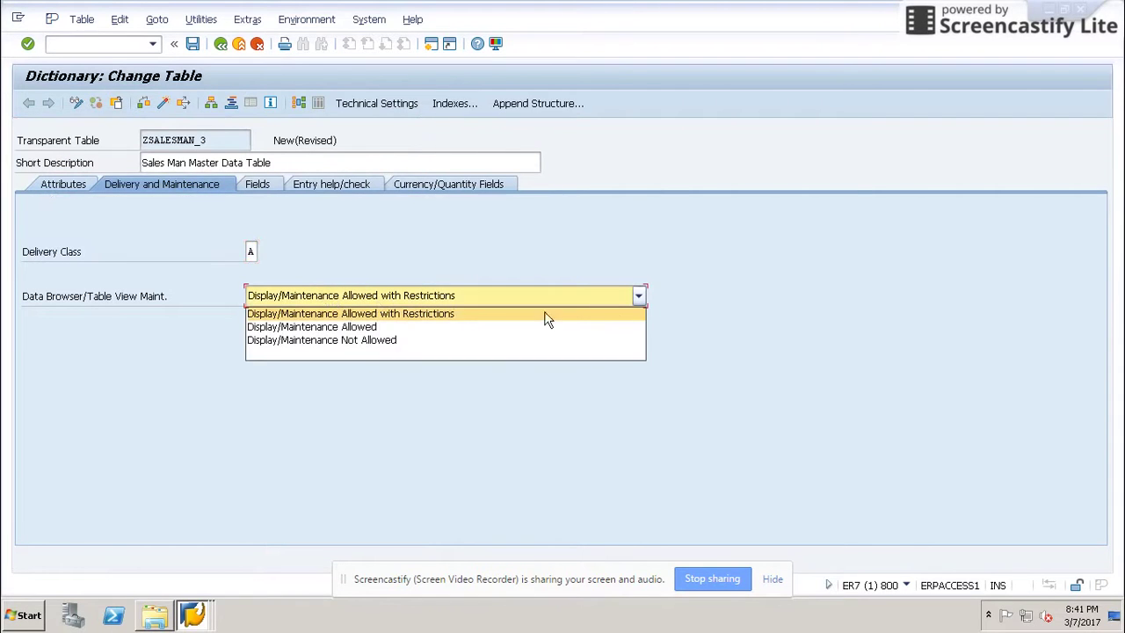
{"action": "left_click", "coordinate": [315, 328]}
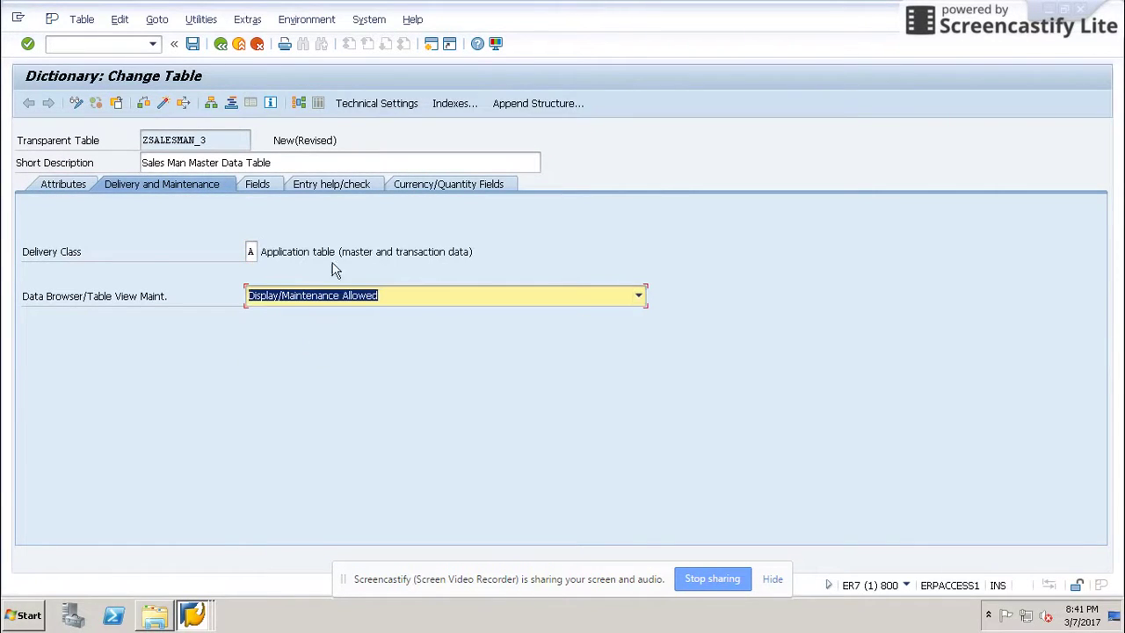
Save the table to the suggested package and workbench request, then go to its Fields list
{"action": "left_click", "coordinate": [192, 45]}
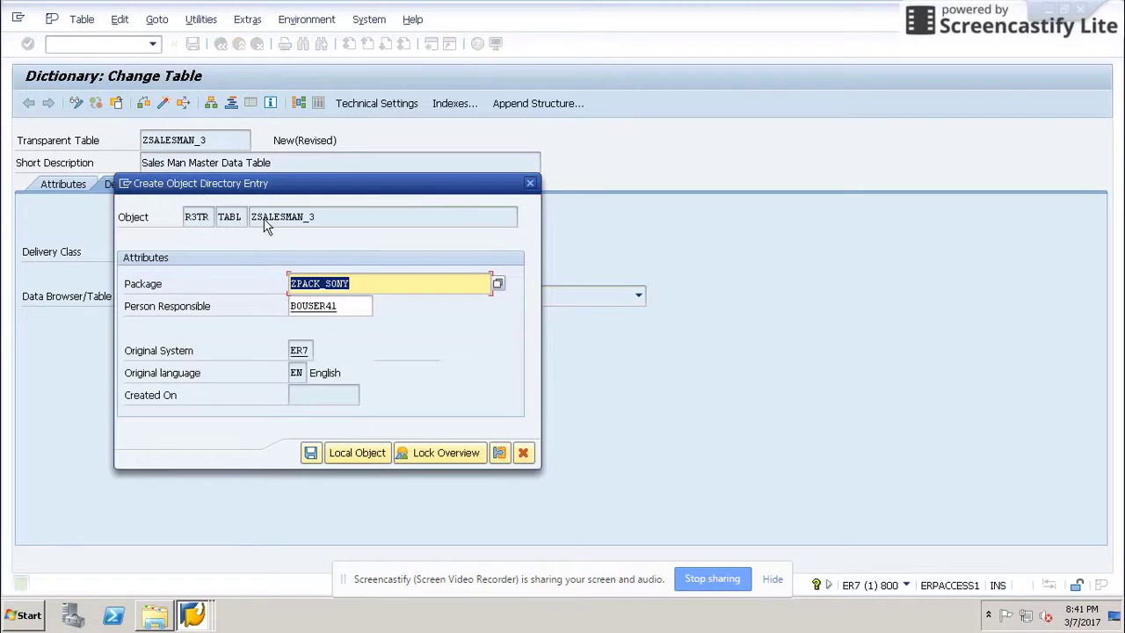
{"action": "left_click", "coordinate": [311, 453]}
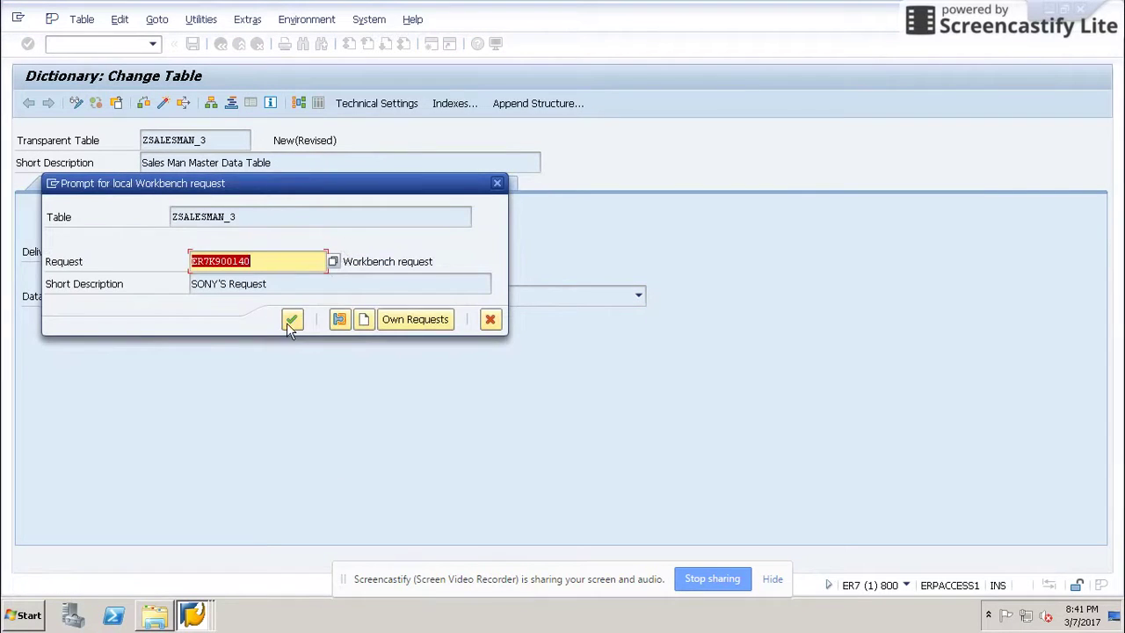
{"action": "left_click", "coordinate": [288, 321]}
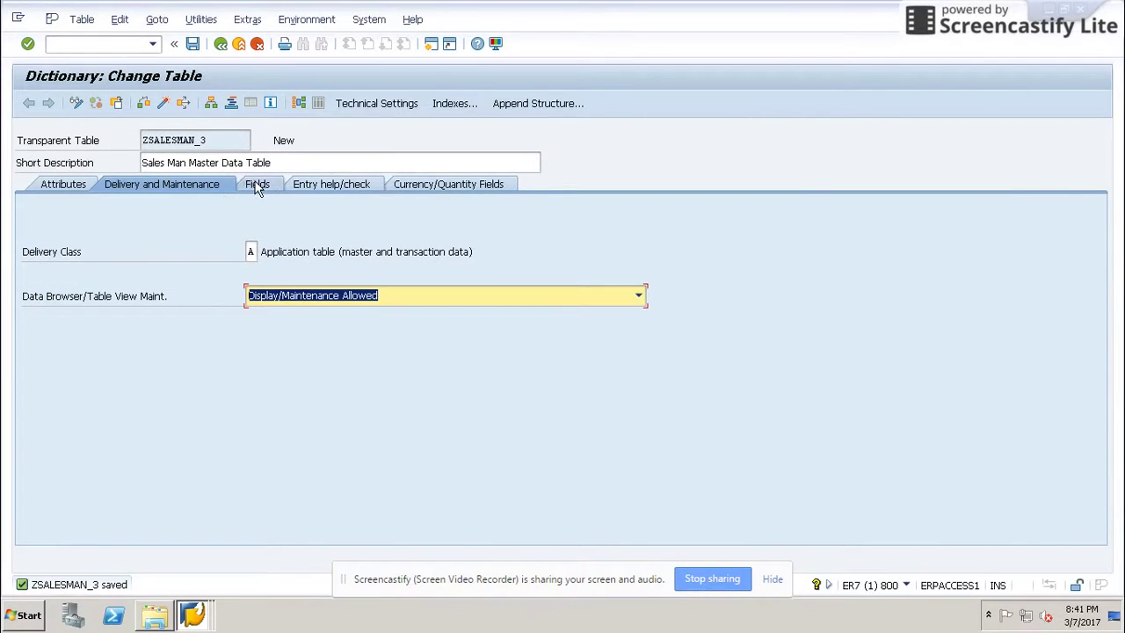
{"action": "left_click", "coordinate": [255, 184]}
{"action": "left_click", "coordinate": [80, 276]}
Add field SMID with new data element ZSM_ID_3 and forward-navigate to define that element
{"action": "type", "text": "smid"}
{"action": "key", "text": "Return"}
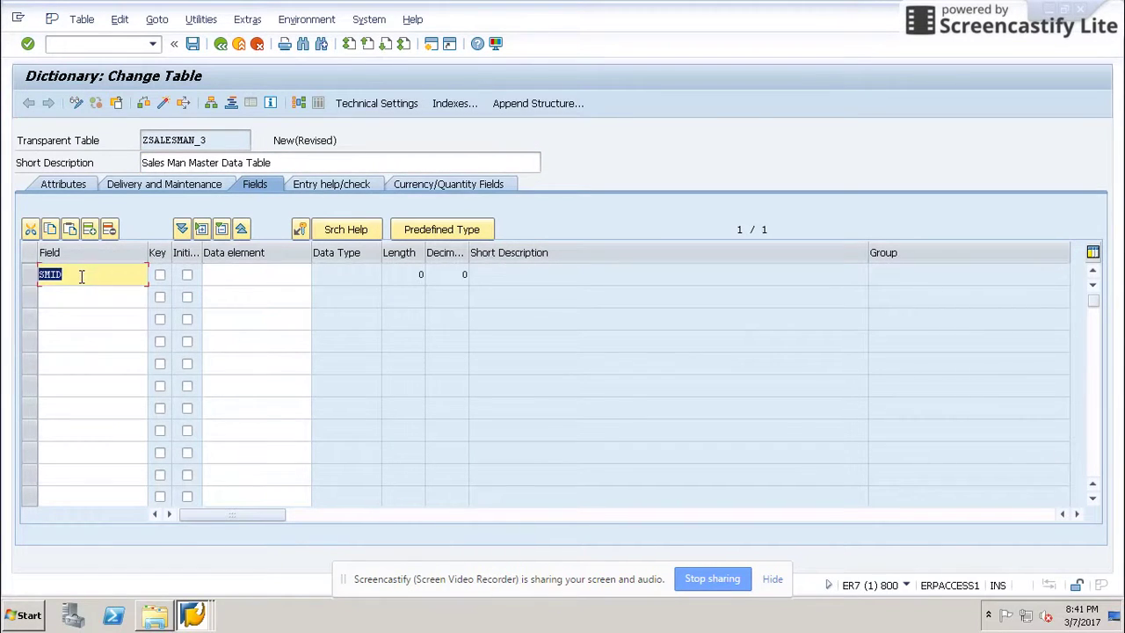
{"action": "left_click", "coordinate": [232, 276]}
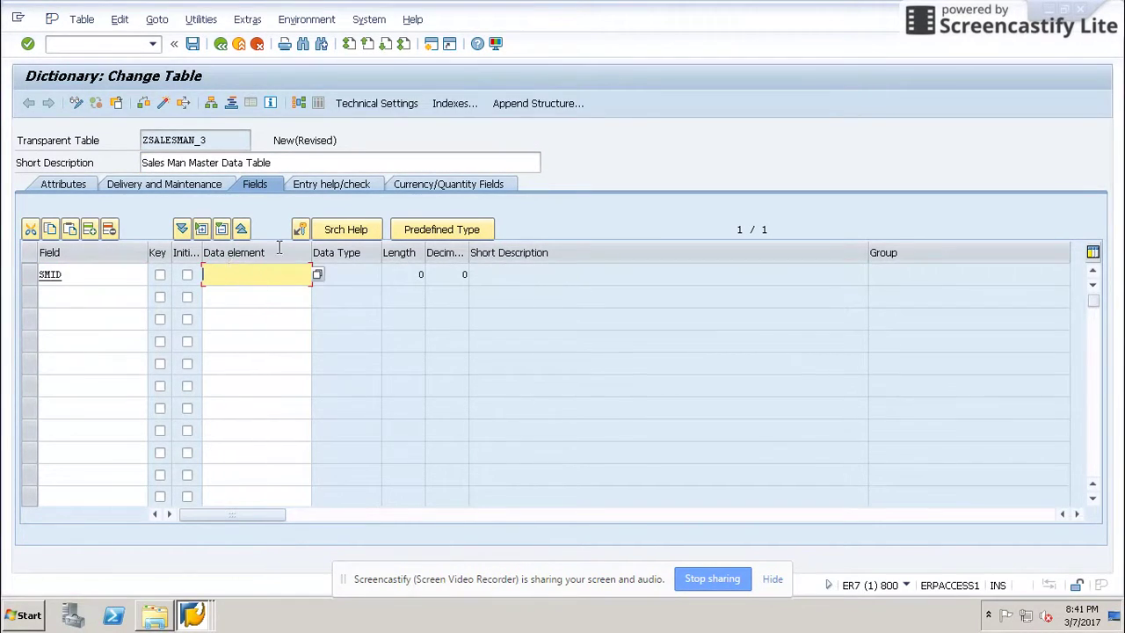
{"action": "type", "text": "sm"}
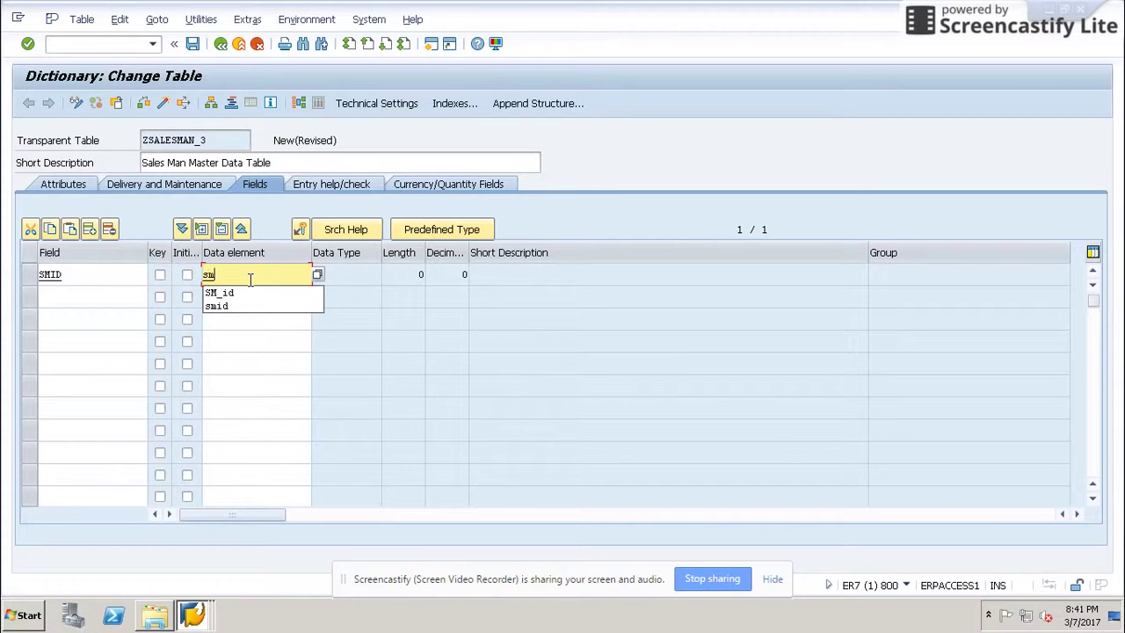
{"action": "key", "text": "BackSpace"}
{"action": "key", "text": "BackSpace"}
{"action": "type", "text": "z"}
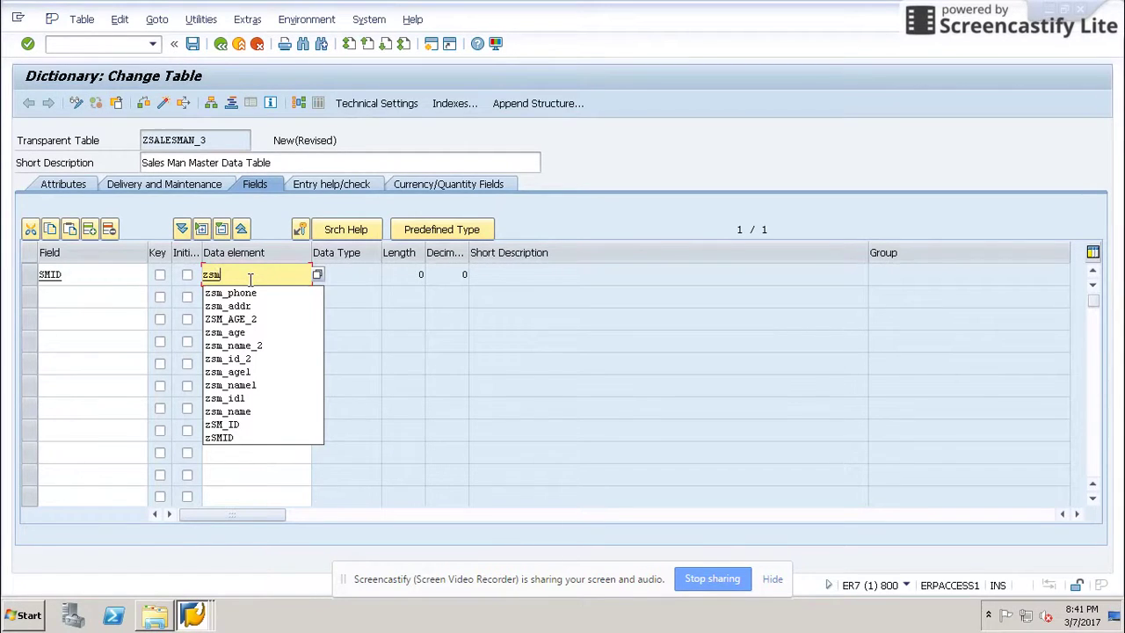
{"action": "type", "text": "_id_3"}
{"action": "key", "text": "Return"}
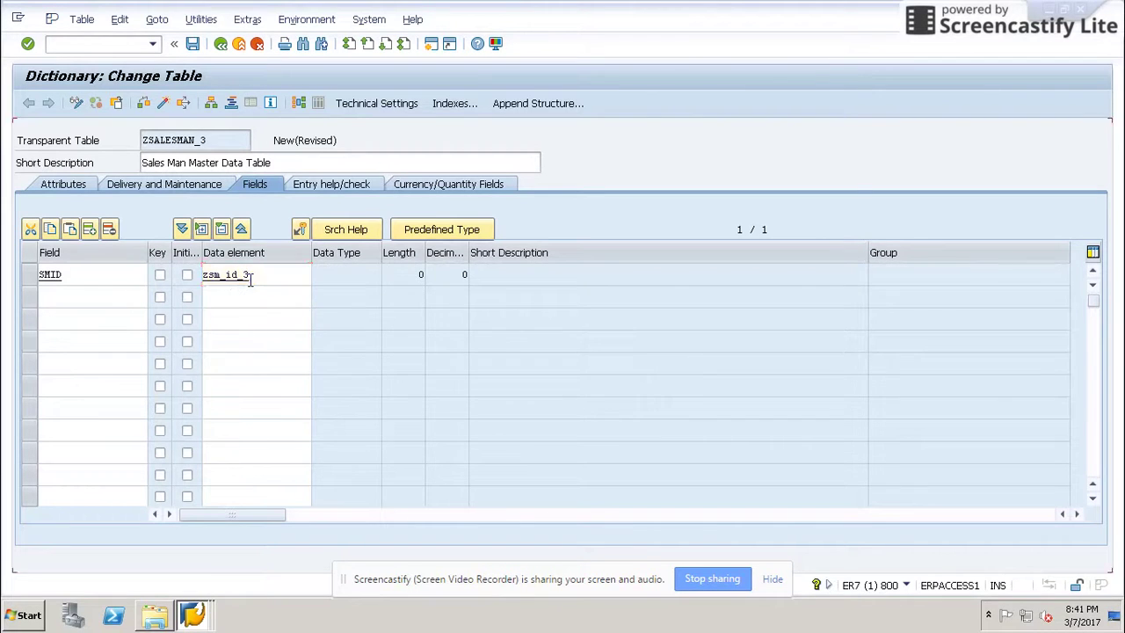
{"action": "left_click", "coordinate": [257, 276]}
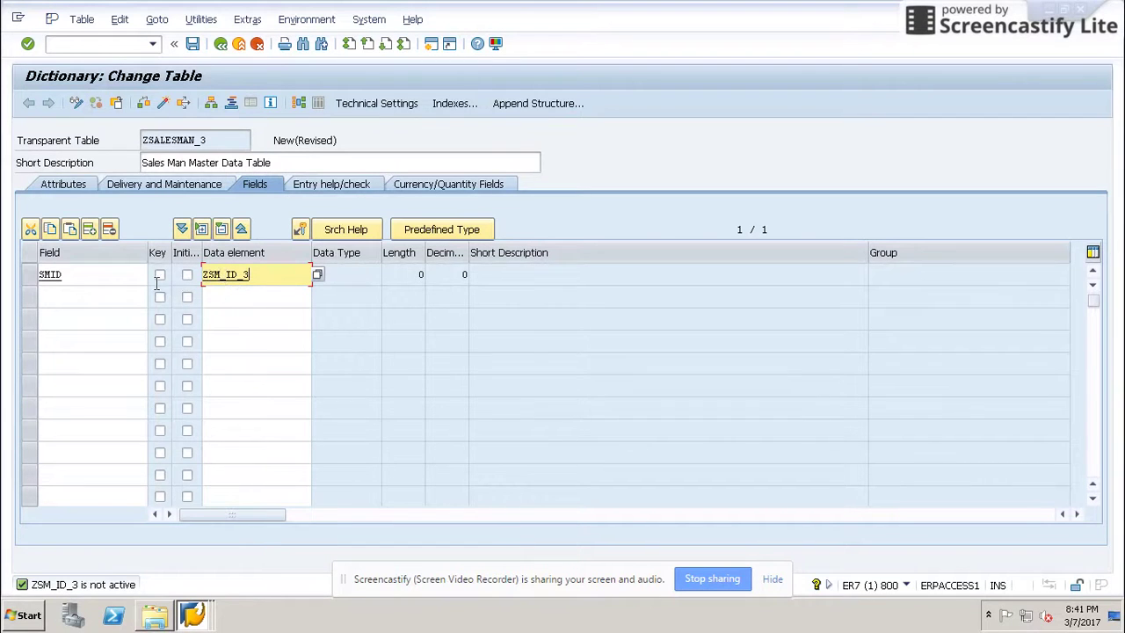
{"action": "key", "text": "ctrl+F1"}
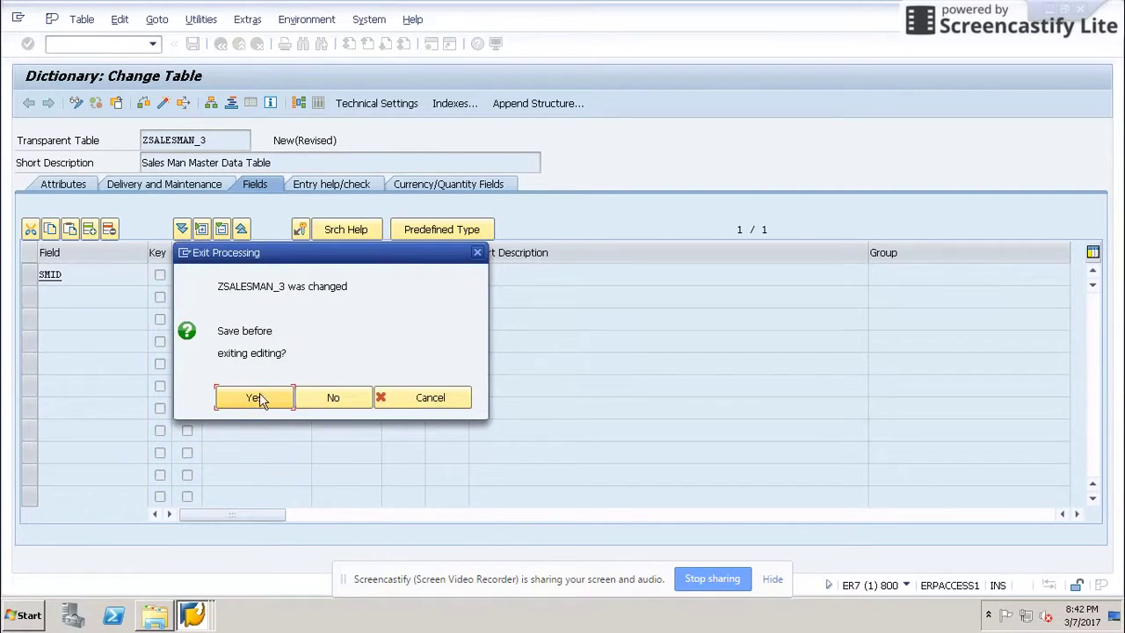
Save the table, dismiss the client-specific notice, and confirm creating data element ZSM_ID_3
{"action": "left_click", "coordinate": [260, 395]}
{"action": "left_click", "coordinate": [446, 550]}
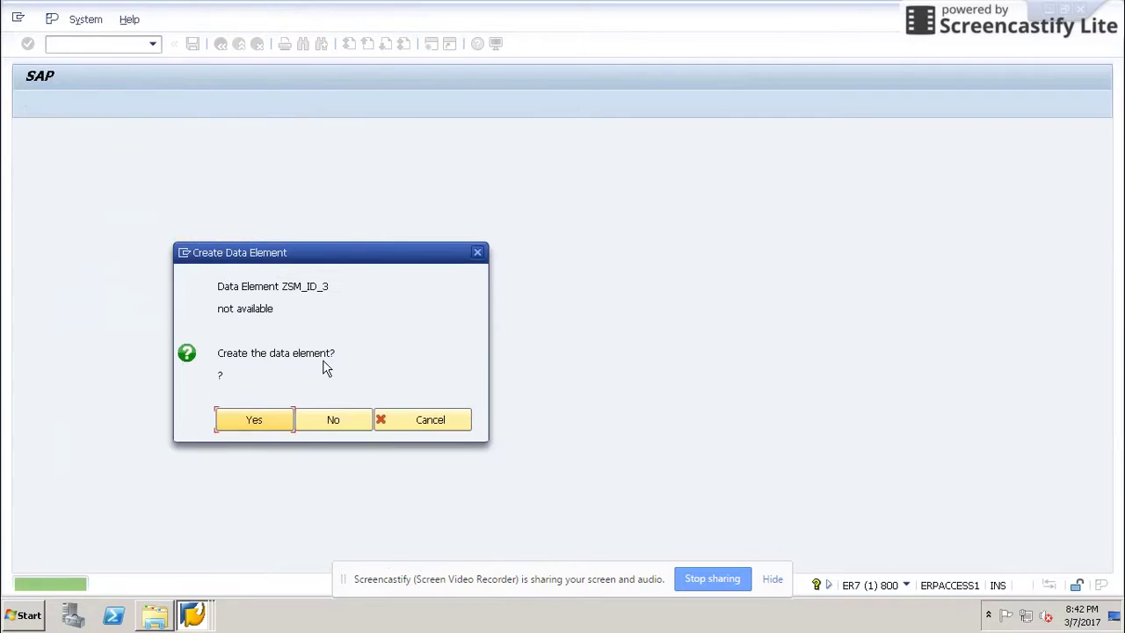
{"action": "left_click", "coordinate": [262, 427]}
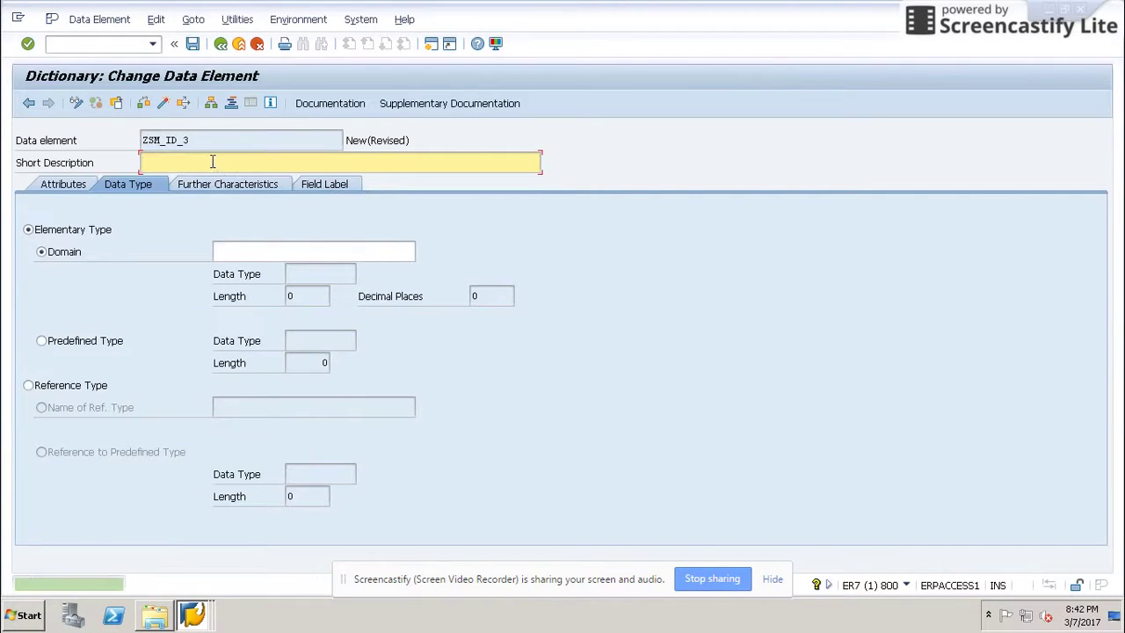
Describe ZSM_ID_3 as SM ID with predefined type CHAR, length 4
{"action": "type", "text": "SM ID"}
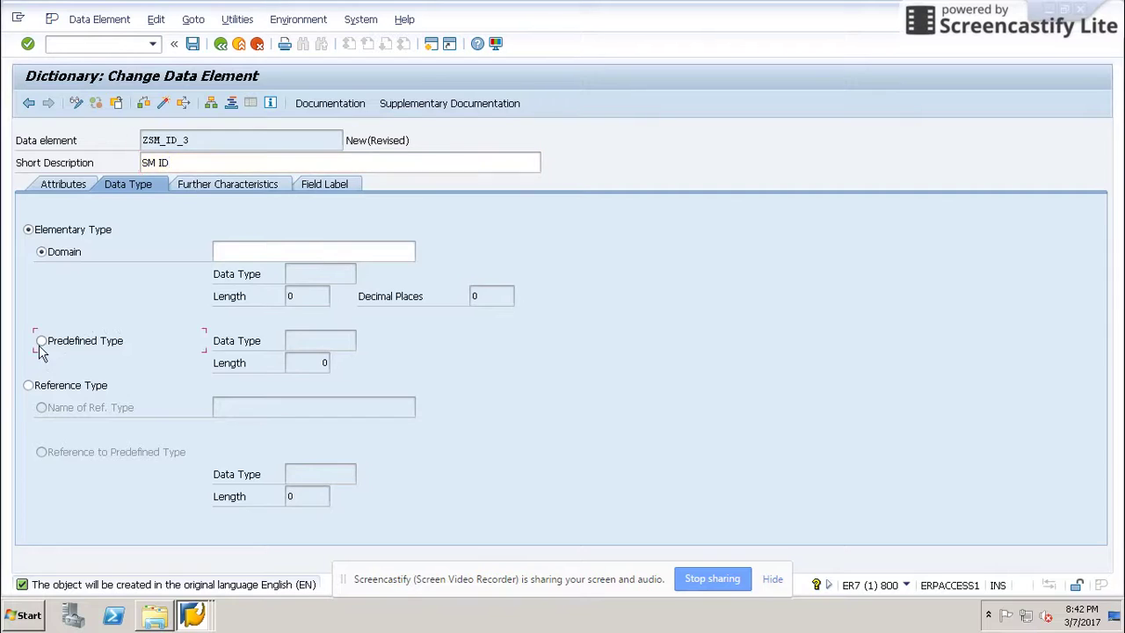
{"action": "left_click", "coordinate": [41, 340]}
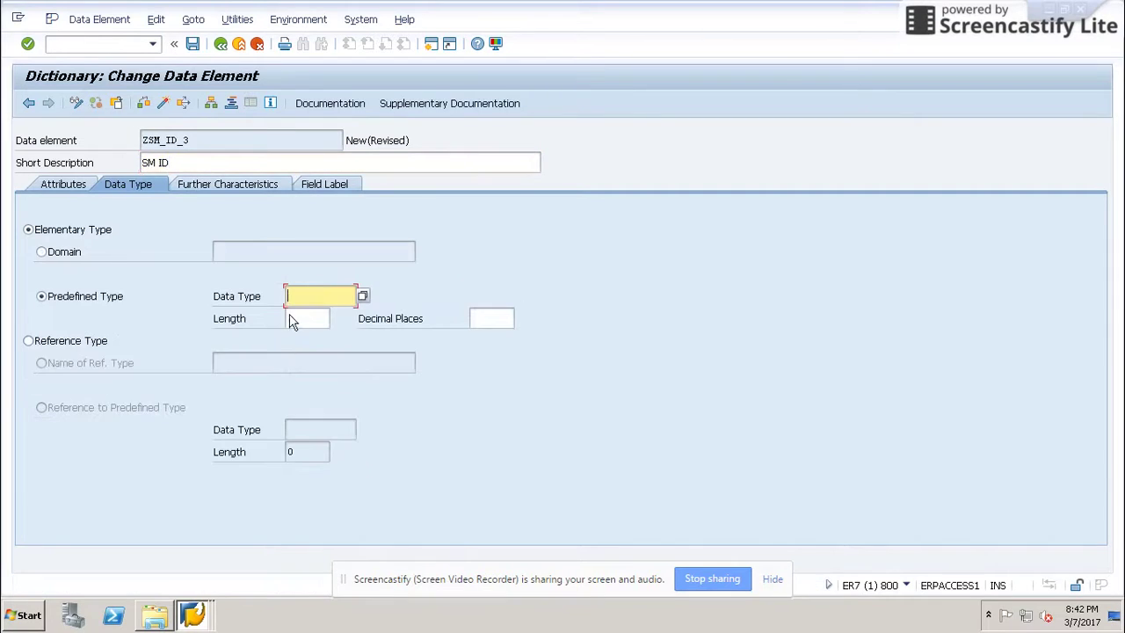
{"action": "type", "text": "char"}
{"action": "left_click", "coordinate": [304, 320]}
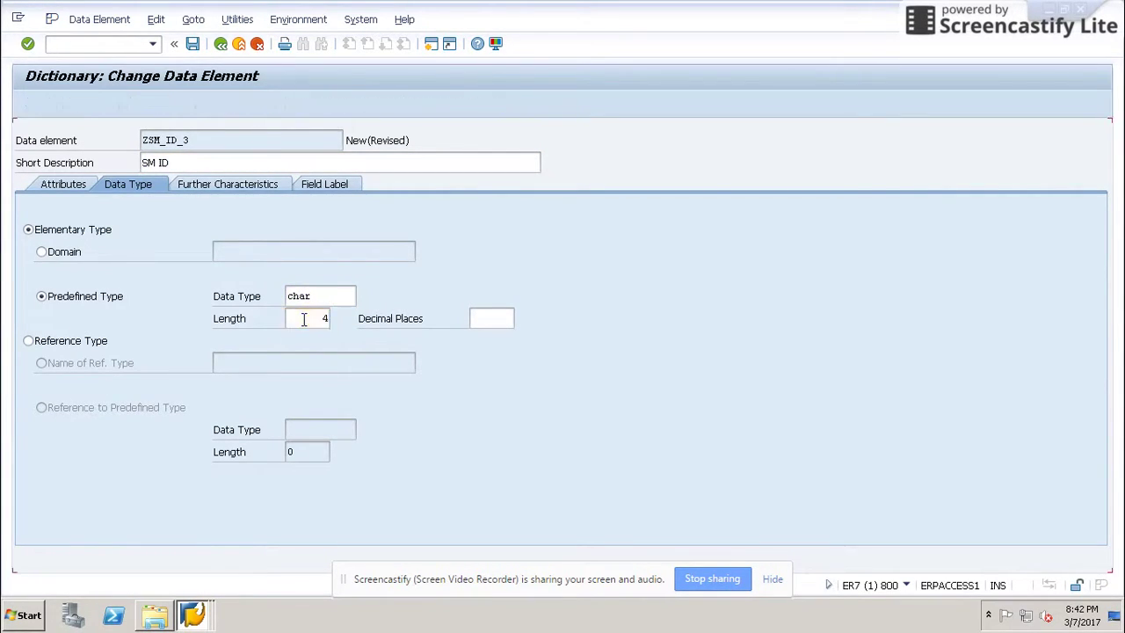
{"action": "key", "text": "Return"}
{"action": "left_click", "coordinate": [339, 187]}
Enter 'SM ID' as the short label, copy 'SalesMan ID' into medium, long and heading labels, and save
{"action": "left_click", "coordinate": [223, 251]}
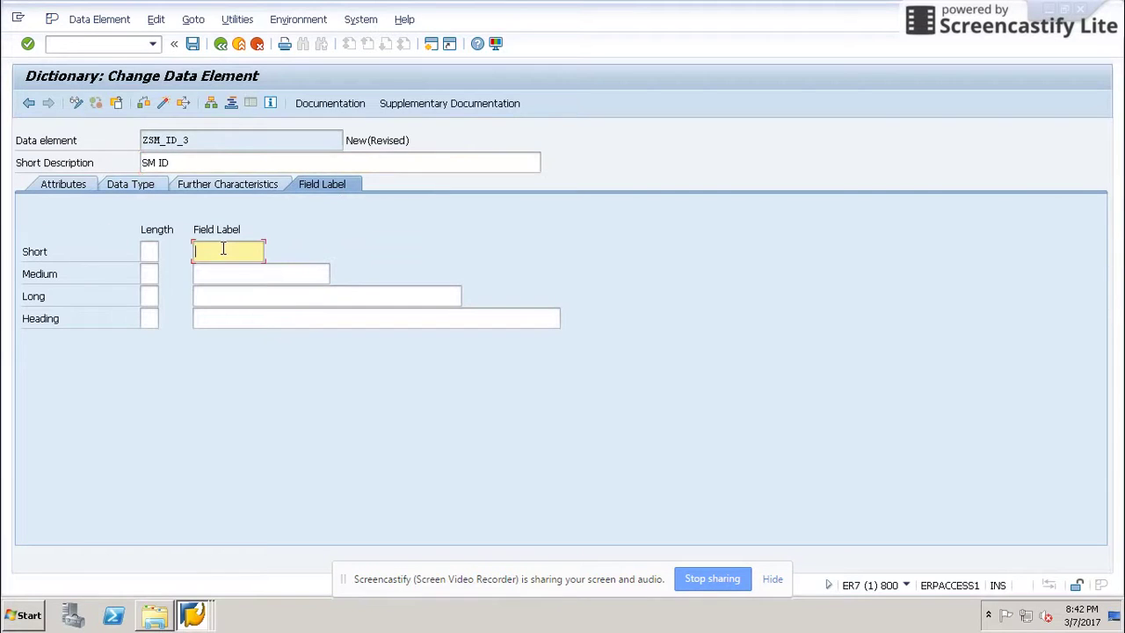
{"action": "type", "text": "SM I"}
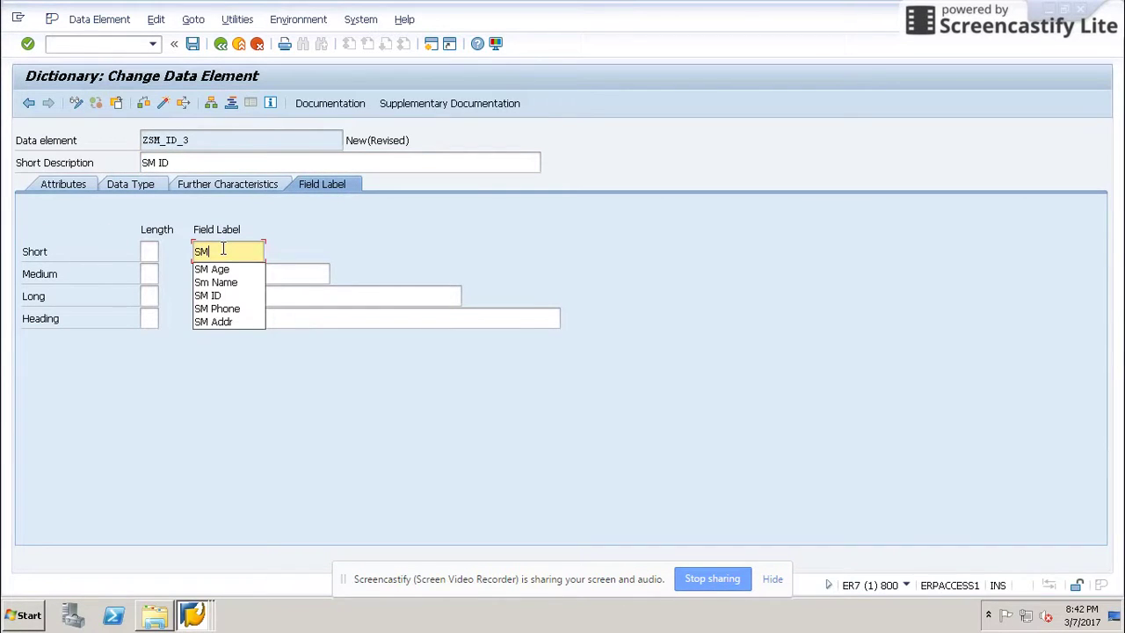
{"action": "type", "text": "D"}
{"action": "left_click", "coordinate": [225, 273]}
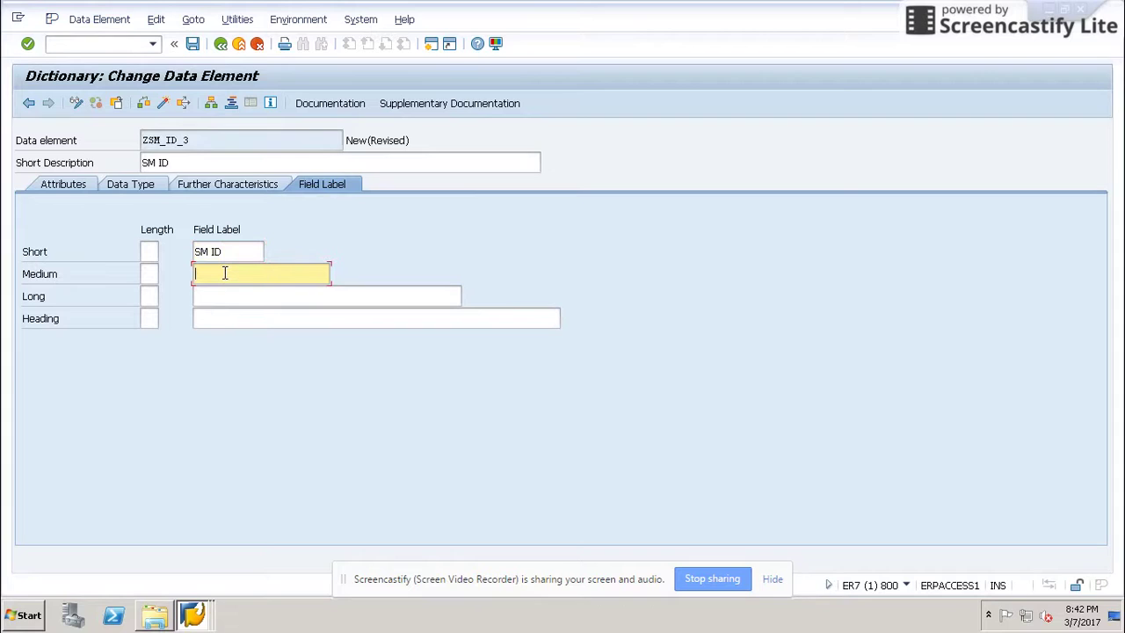
{"action": "type", "text": "Sales"}
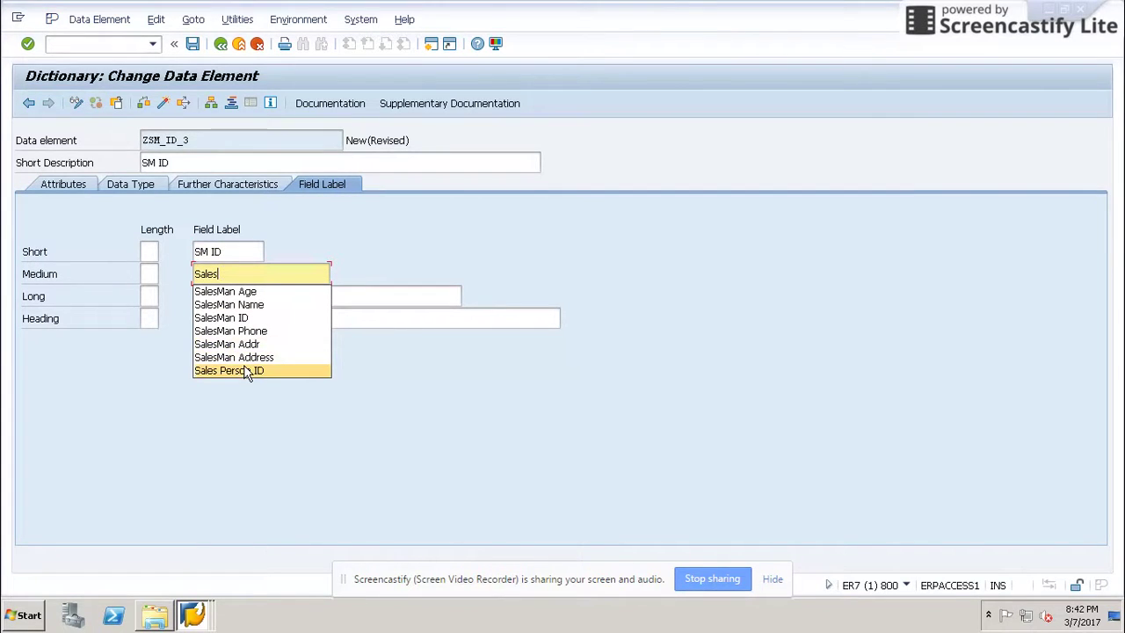
{"action": "left_click", "coordinate": [228, 317]}
{"action": "left_click_drag", "start_coordinate": [255, 275], "coordinate": [163, 278]}
{"action": "key", "text": "ctrl+c"}
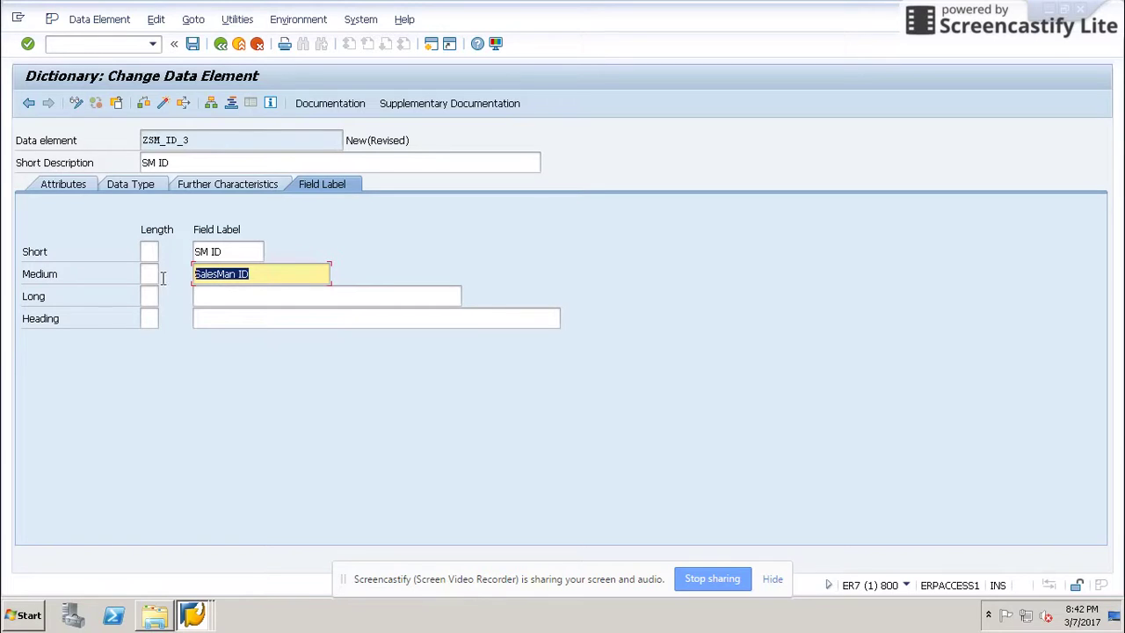
{"action": "left_click", "coordinate": [229, 296]}
{"action": "key", "text": "ctrl+v"}
{"action": "left_click", "coordinate": [238, 317]}
{"action": "key", "text": "ctrl+v"}
{"action": "left_click", "coordinate": [192, 44]}
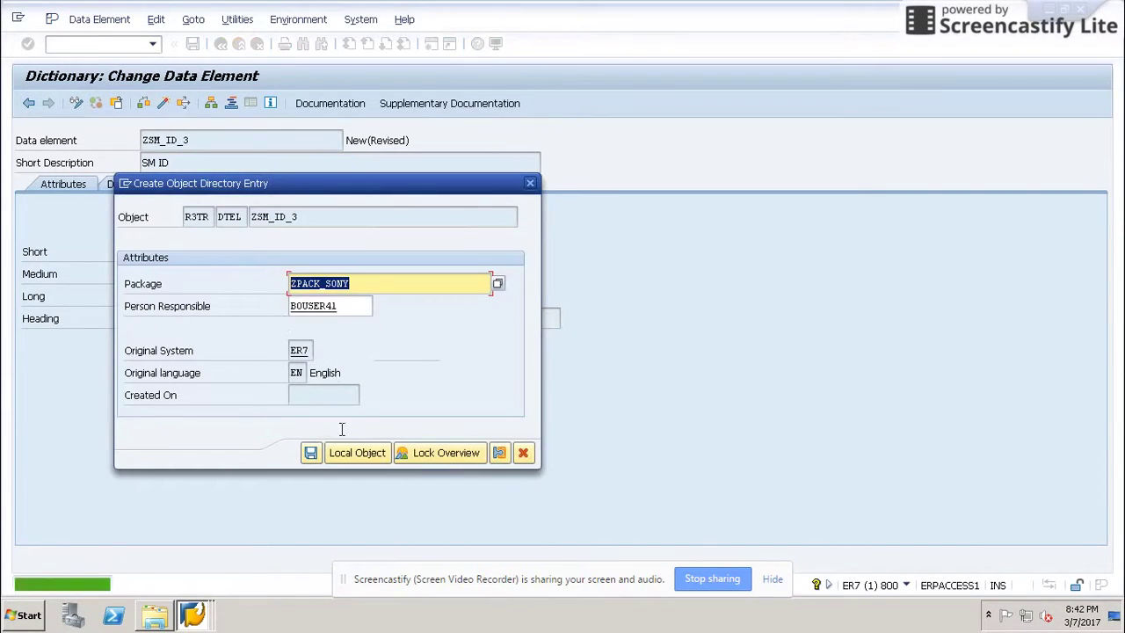
Save ZSM_ID_3 to the suggested package and request, then check and activate it
{"action": "left_click", "coordinate": [311, 453]}
{"action": "left_click", "coordinate": [293, 319]}
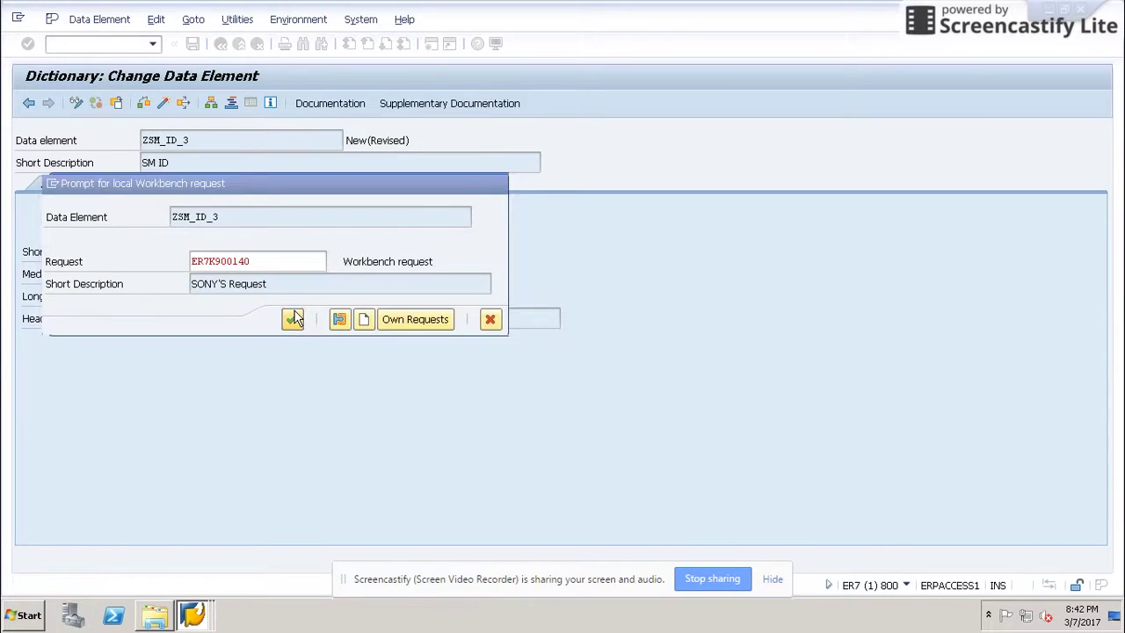
{"action": "left_click", "coordinate": [144, 109]}
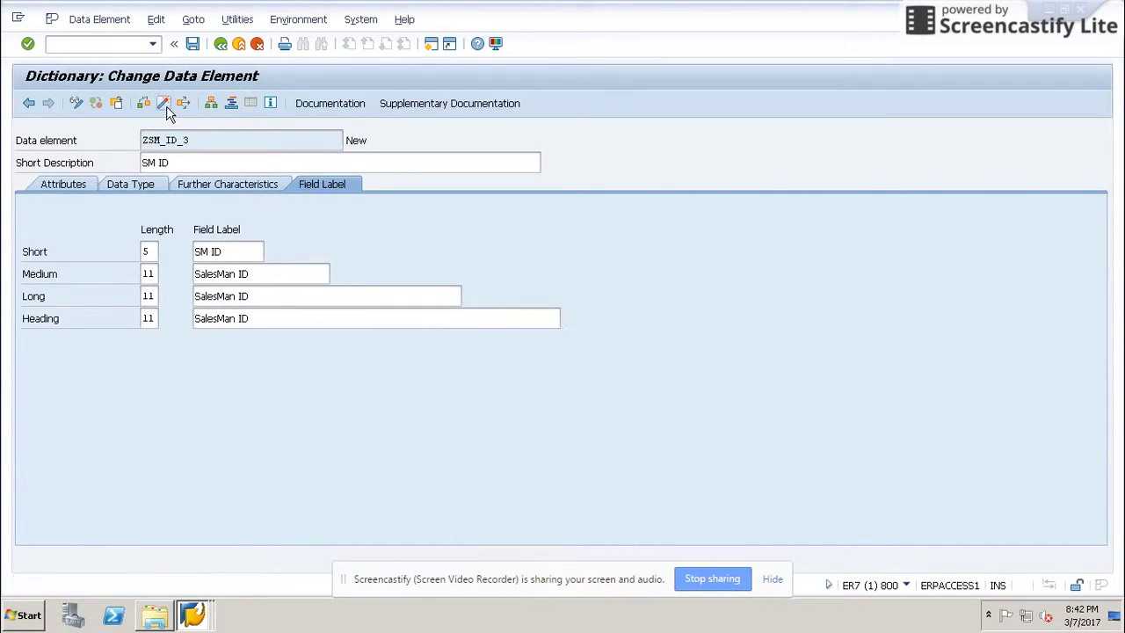
{"action": "left_click", "coordinate": [168, 109]}
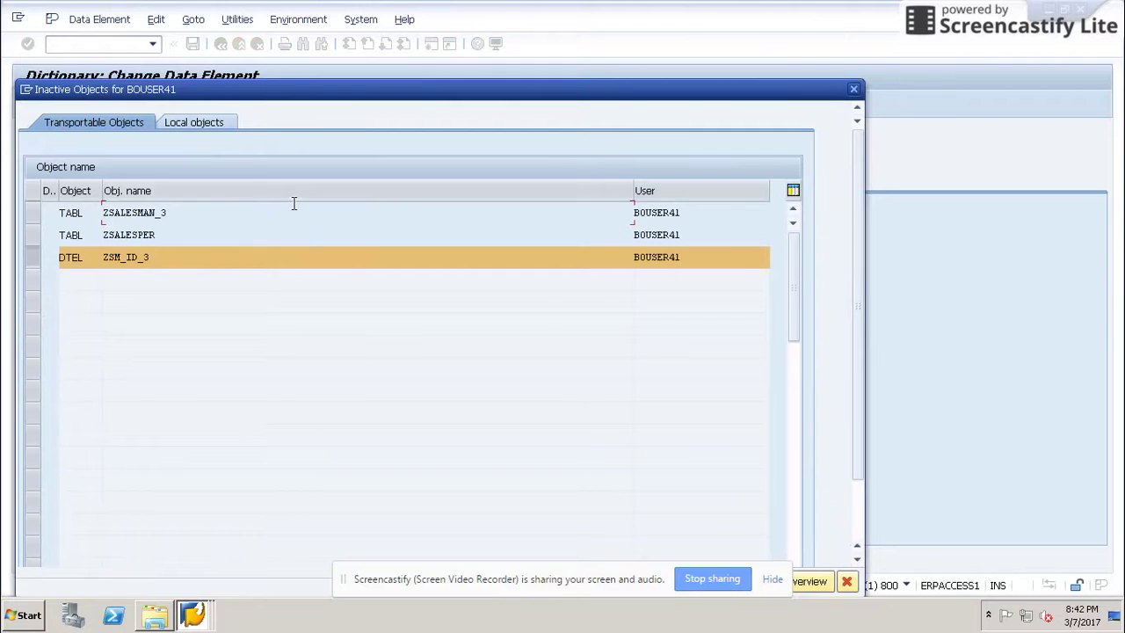
{"action": "left_click", "coordinate": [772, 579]}
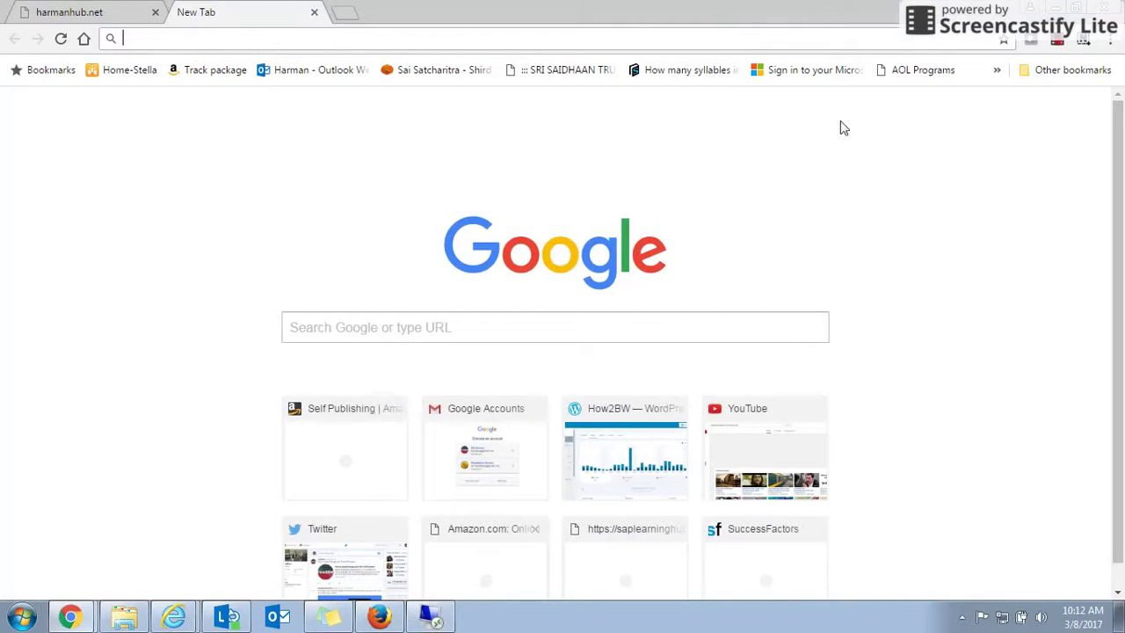
Check the Screencastify recording status and return to the remote SAP session
{"action": "left_click", "coordinate": [1059, 46]}
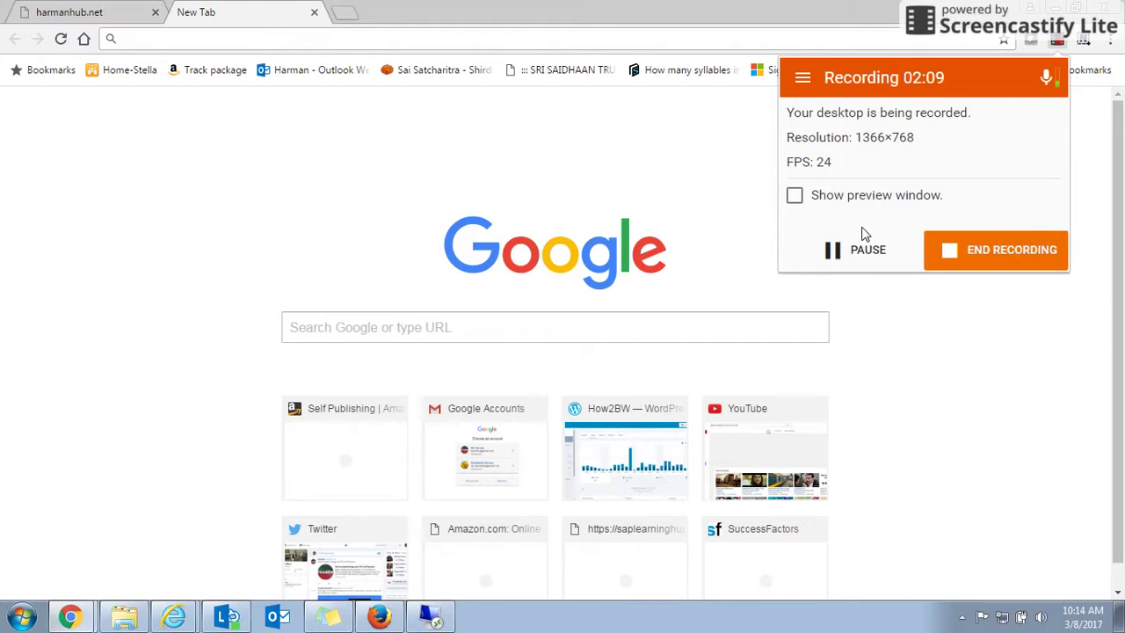
{"action": "left_click", "coordinate": [431, 616]}
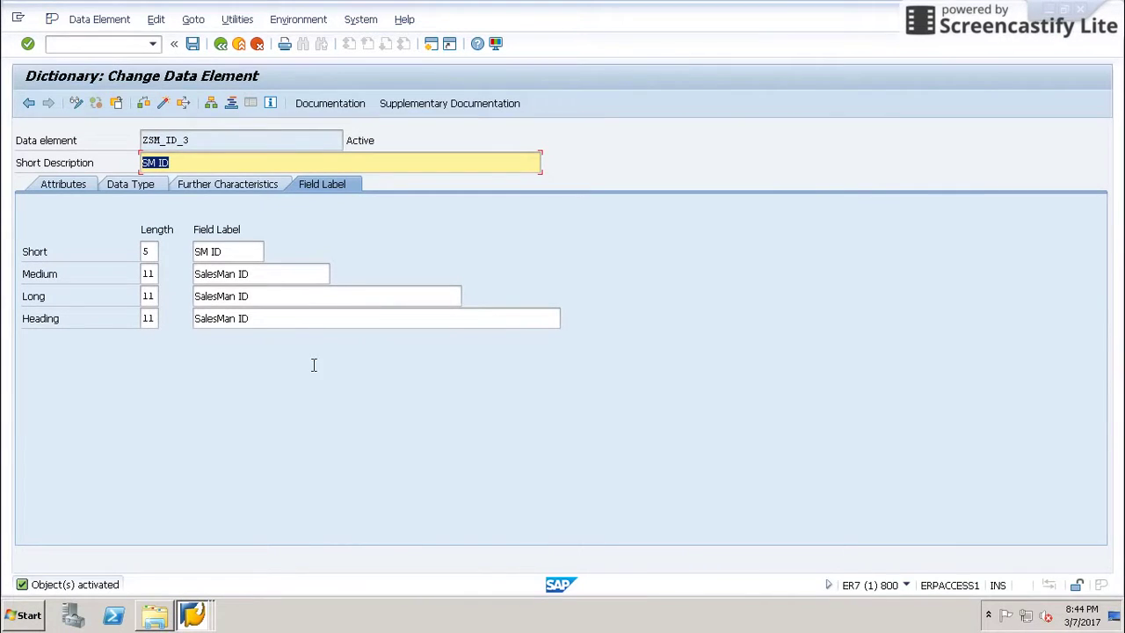
Go back to table ZSALESMAN_3 and review the SMID row's CHAR data type
{"action": "left_click", "coordinate": [221, 44]}
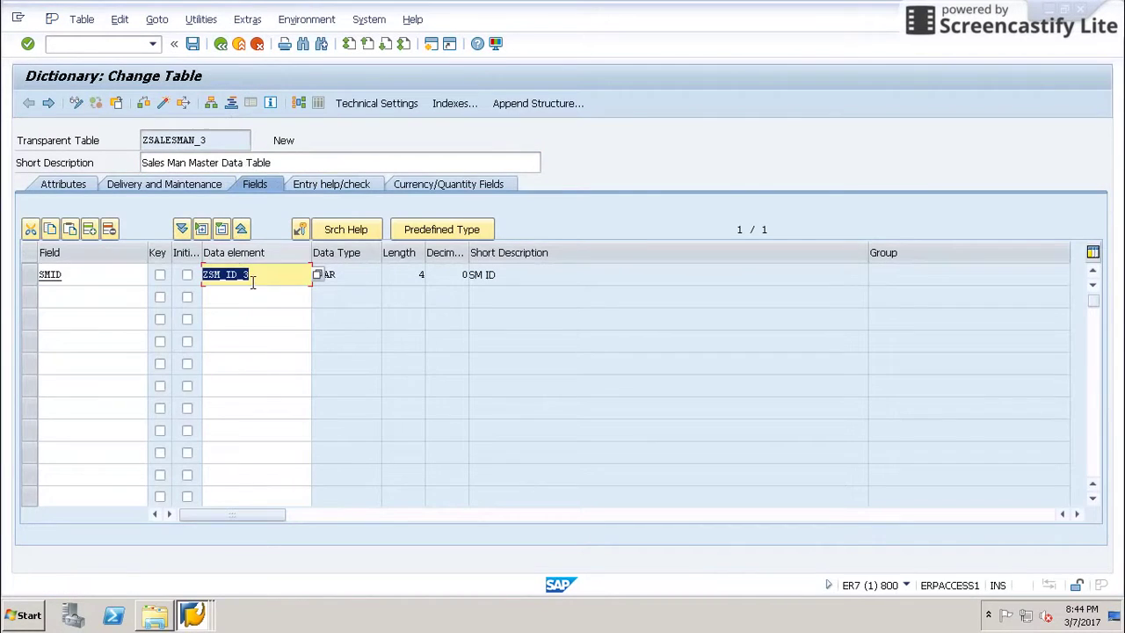
{"action": "left_click", "coordinate": [259, 275]}
{"action": "left_click", "coordinate": [361, 279]}
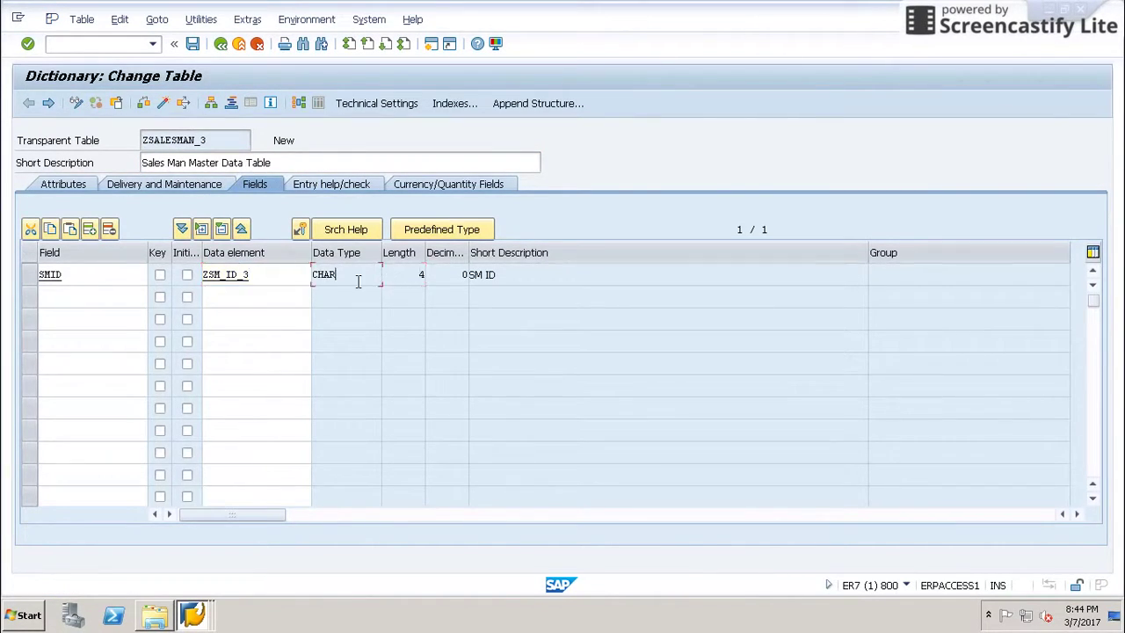
{"action": "left_click", "coordinate": [259, 277]}
Add field SMNAME in row 2 with data element ZSM_NAME and review its type and description
{"action": "left_click", "coordinate": [84, 304]}
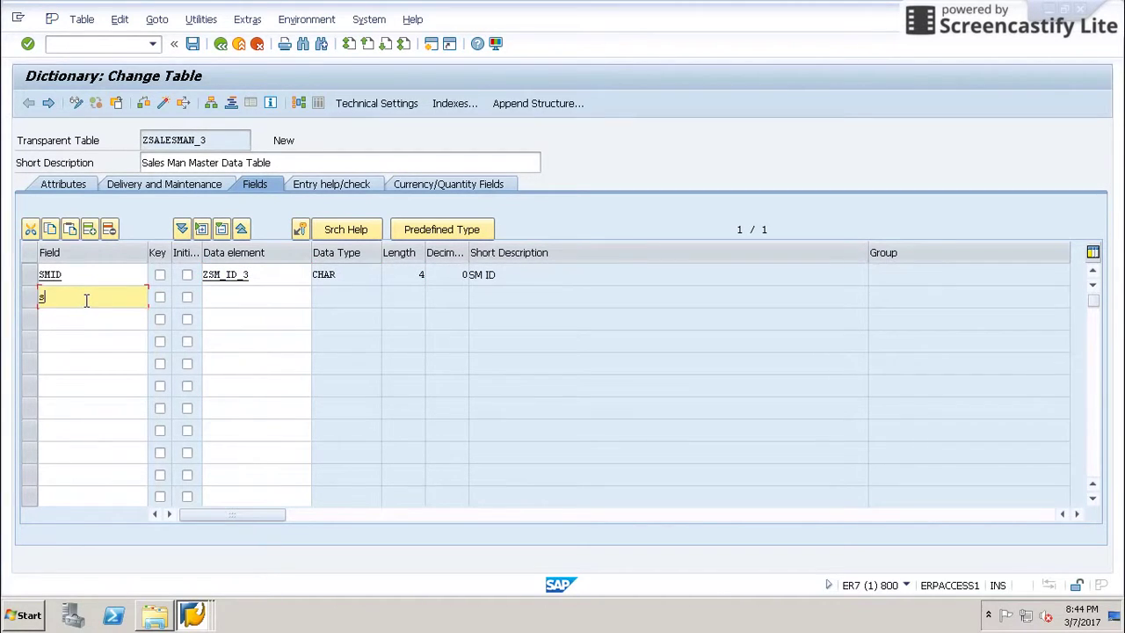
{"action": "type", "text": "smname"}
{"action": "key", "text": "Return"}
{"action": "left_click", "coordinate": [232, 313]}
{"action": "left_click", "coordinate": [226, 298]}
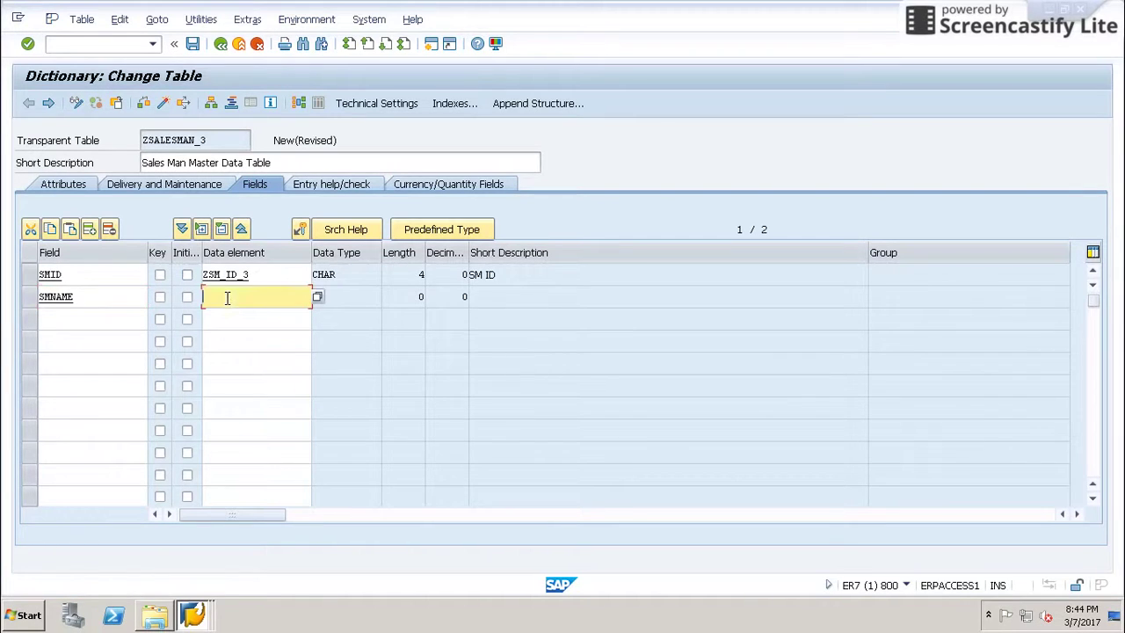
{"action": "type", "text": "zsm_"}
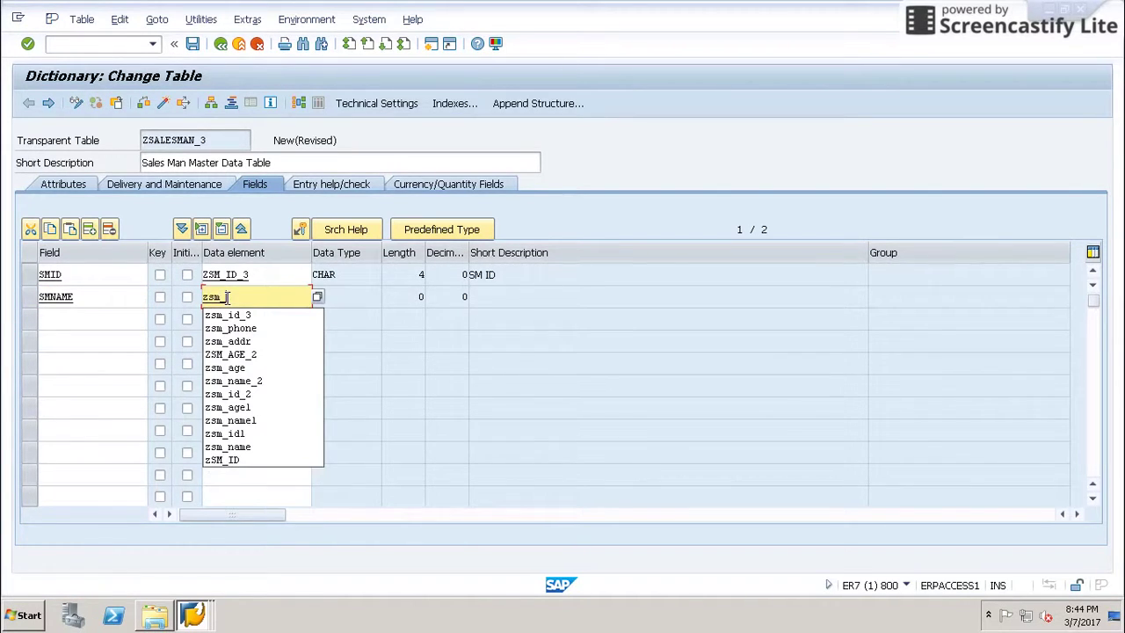
{"action": "type", "text": "id"}
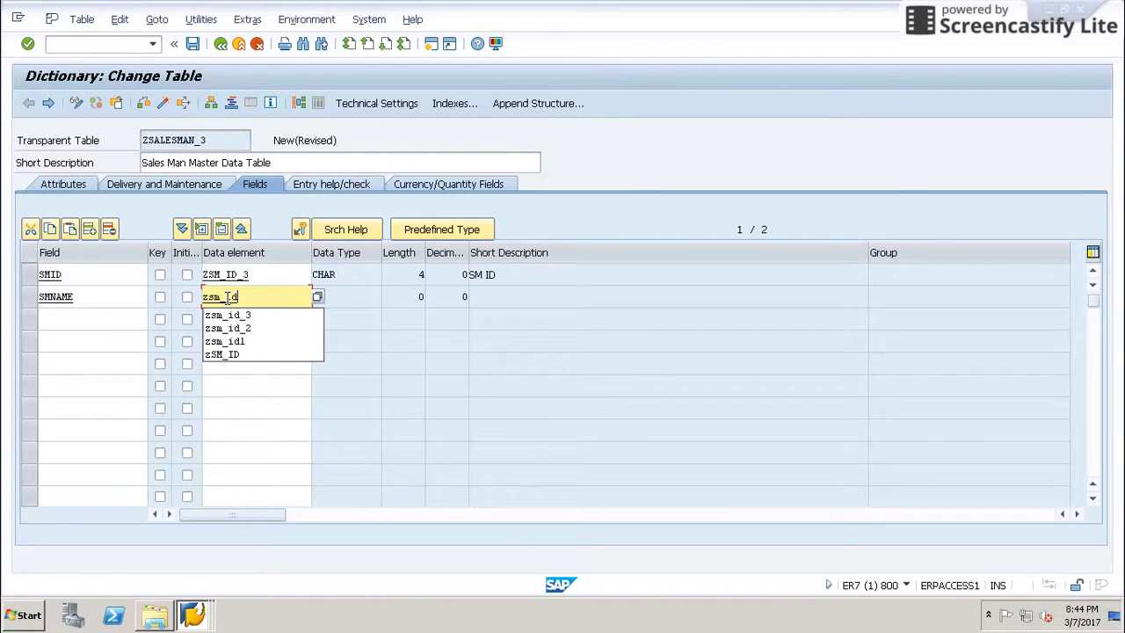
{"action": "key", "text": "BackSpace"}
{"action": "key", "text": "BackSpace"}
{"action": "type", "text": "name"}
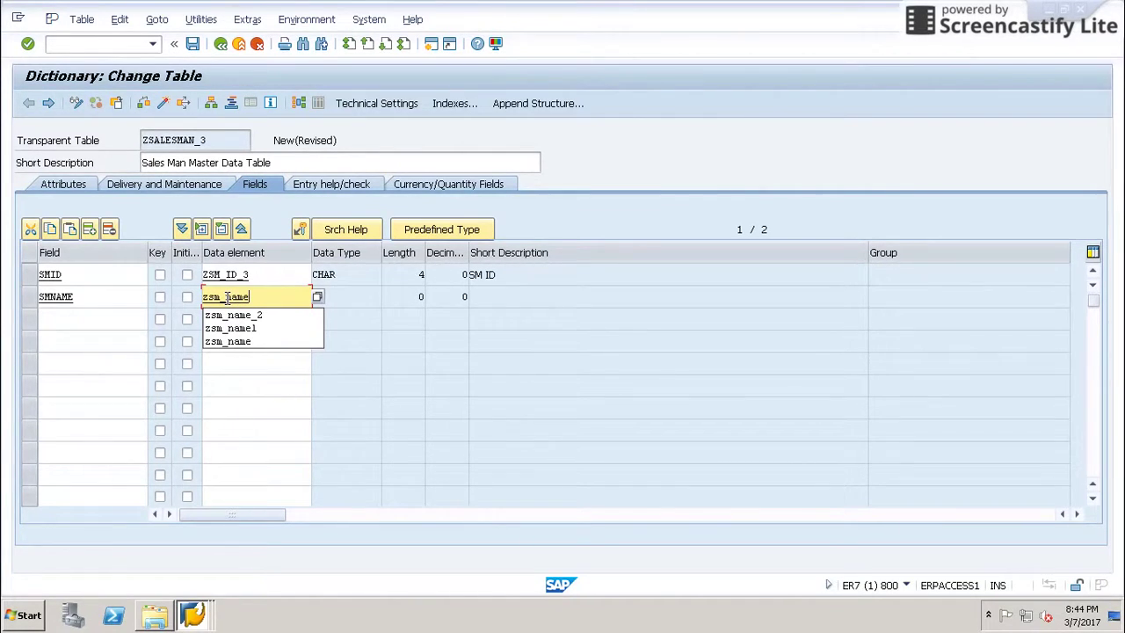
{"action": "key", "text": "Down"}
{"action": "key", "text": "Down"}
{"action": "key", "text": "Down"}
{"action": "key", "text": "Return"}
{"action": "key", "text": "Return"}
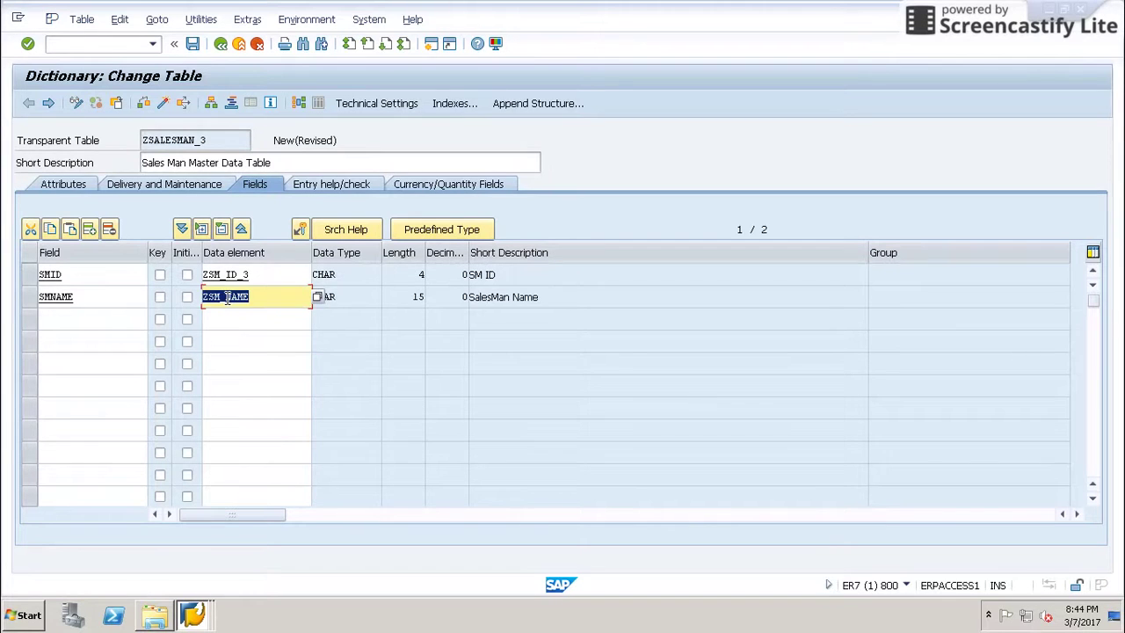
{"action": "left_click", "coordinate": [366, 302]}
{"action": "left_click", "coordinate": [524, 304]}
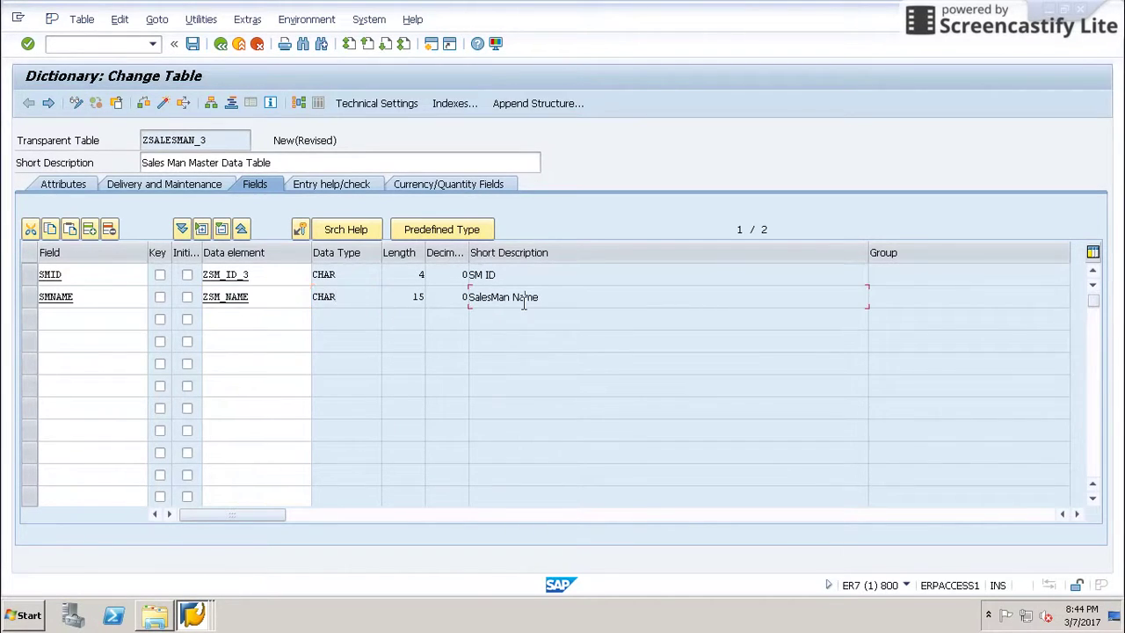
{"action": "left_click", "coordinate": [273, 301]}
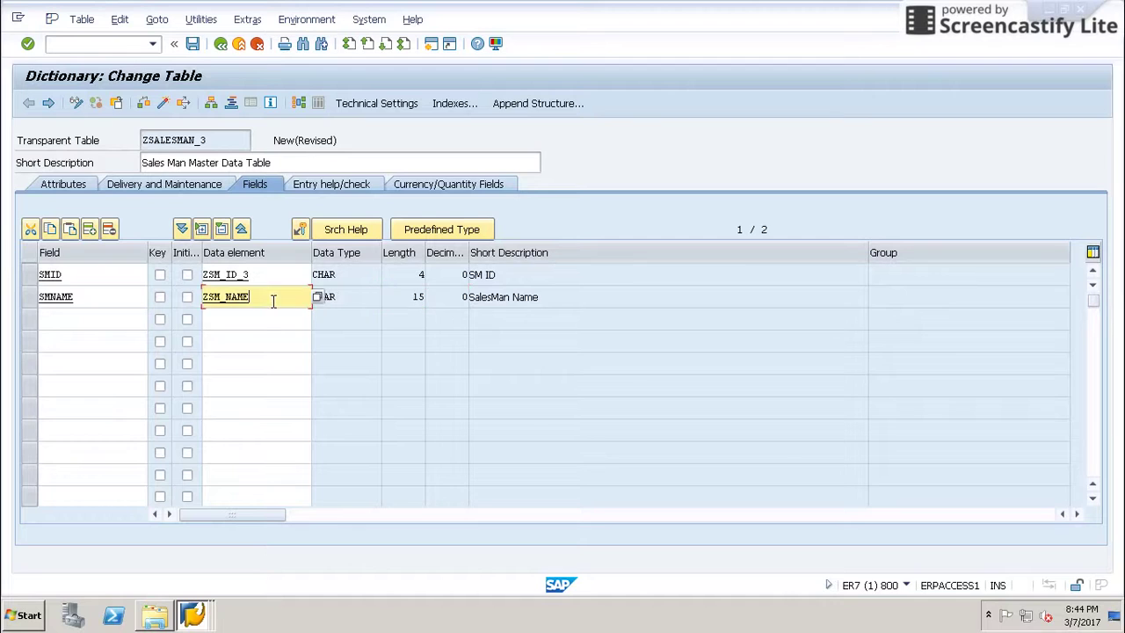
Add field SMAGE in row 3 with data element ZSM_AGE
{"action": "left_click", "coordinate": [74, 325]}
{"action": "type", "text": "sm"}
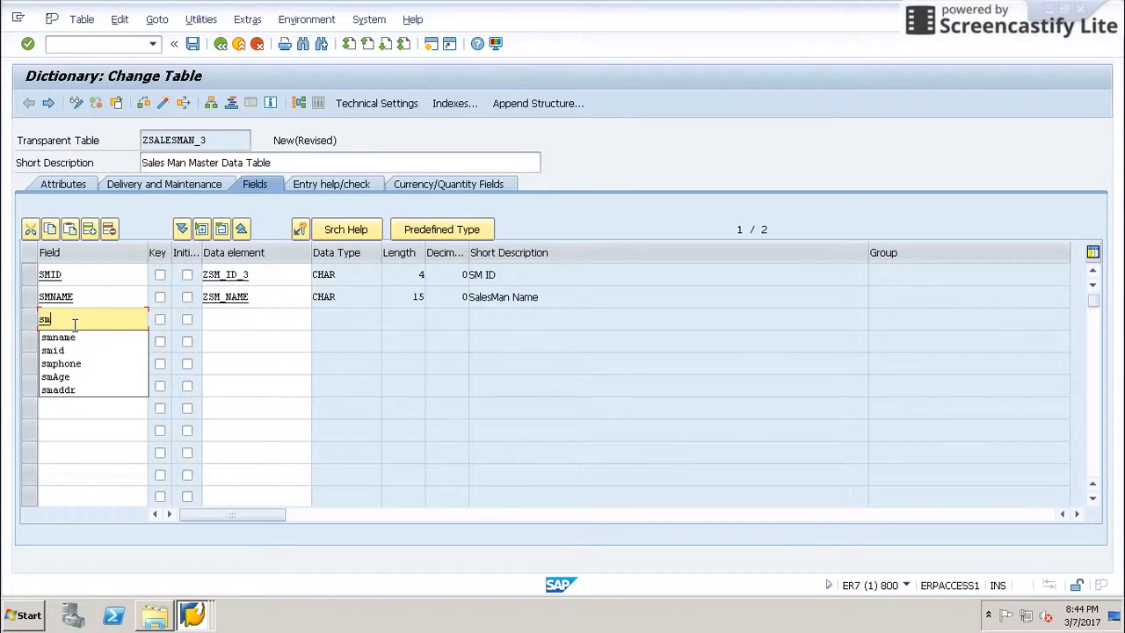
{"action": "type", "text": "a"}
{"action": "key", "text": "BackSpace"}
{"action": "type", "text": "age"}
{"action": "left_click", "coordinate": [248, 313]}
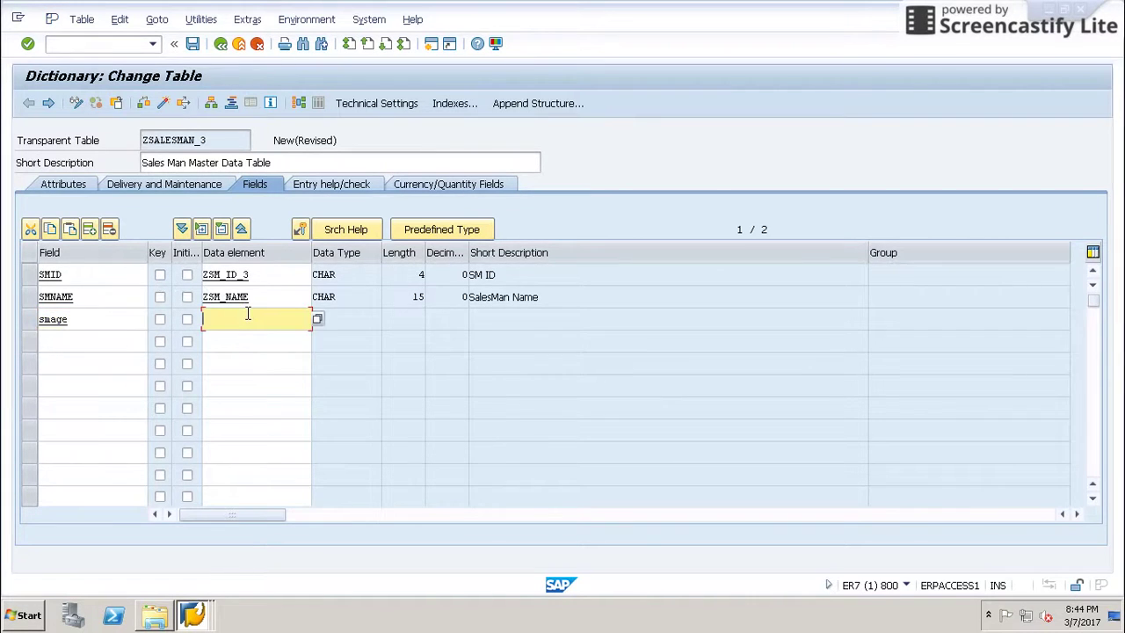
{"action": "type", "text": "zsm_"}
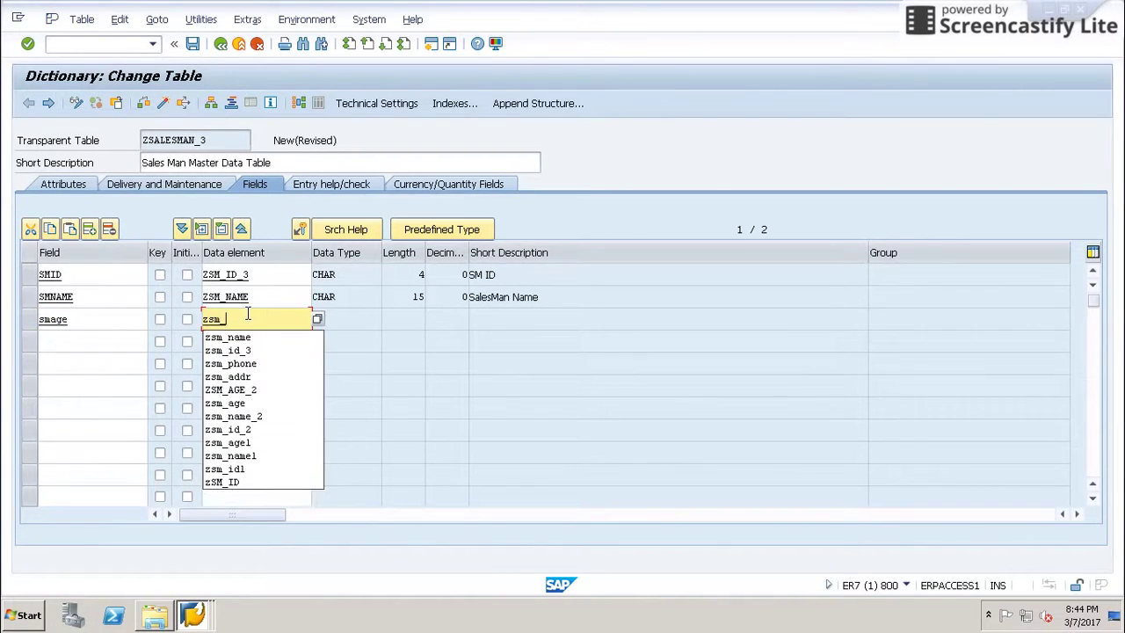
{"action": "type", "text": "age"}
{"action": "key", "text": "Return"}
Add field SMADDR in row 4 with data element ZSM_ADDR
{"action": "left_click", "coordinate": [72, 340]}
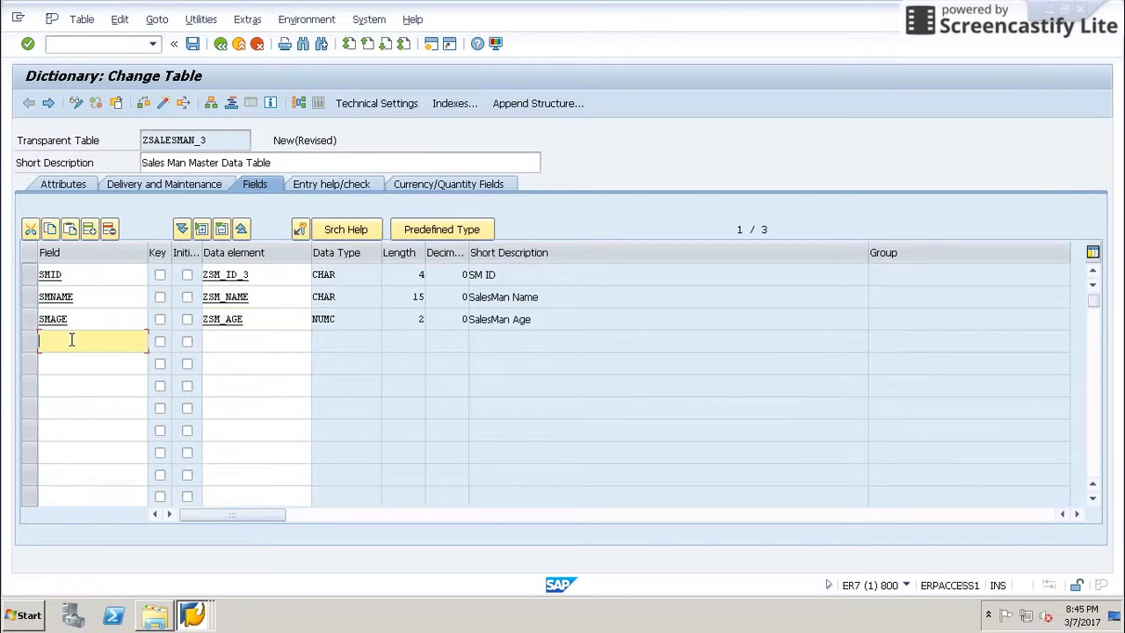
{"action": "type", "text": "smaddr"}
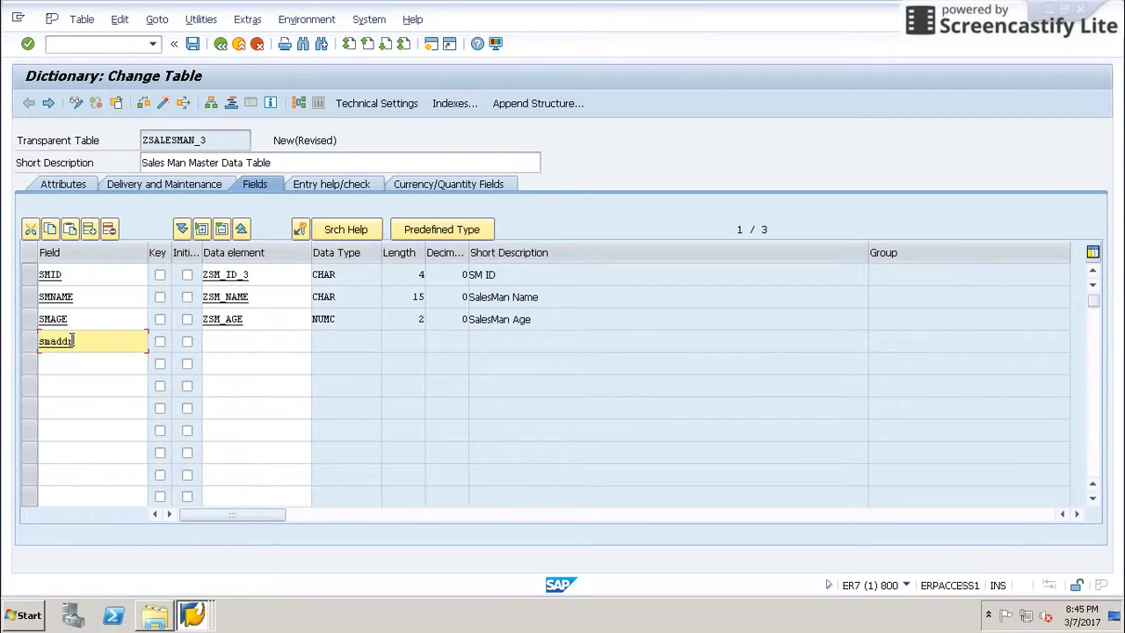
{"action": "key", "text": "Return"}
{"action": "left_click", "coordinate": [220, 336]}
{"action": "type", "text": "zsm"}
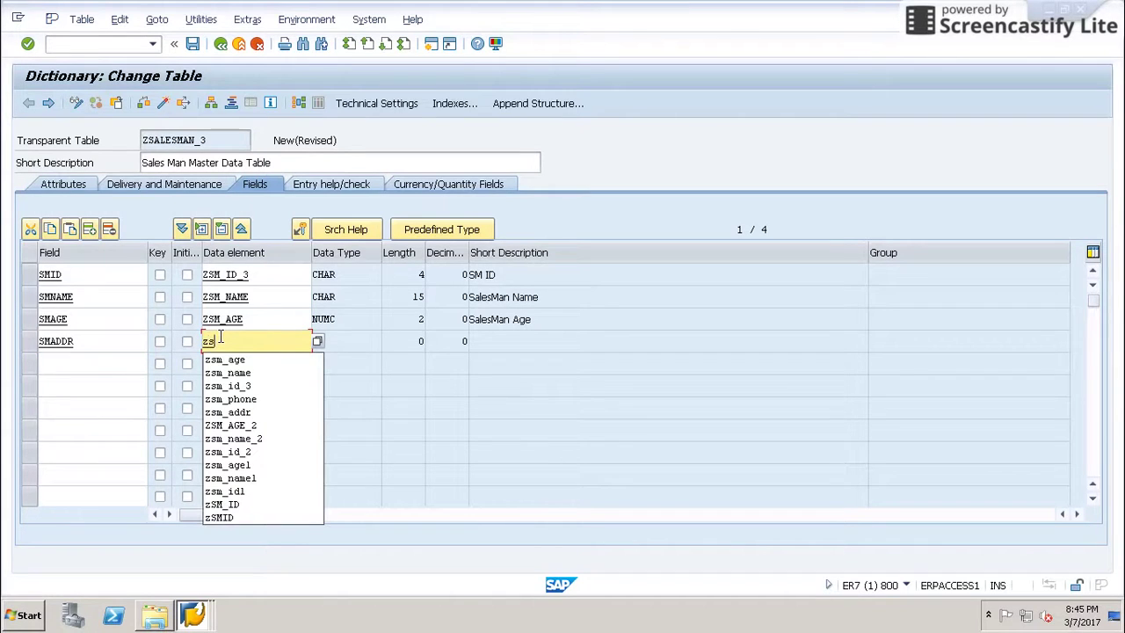
{"action": "type", "text": "_a"}
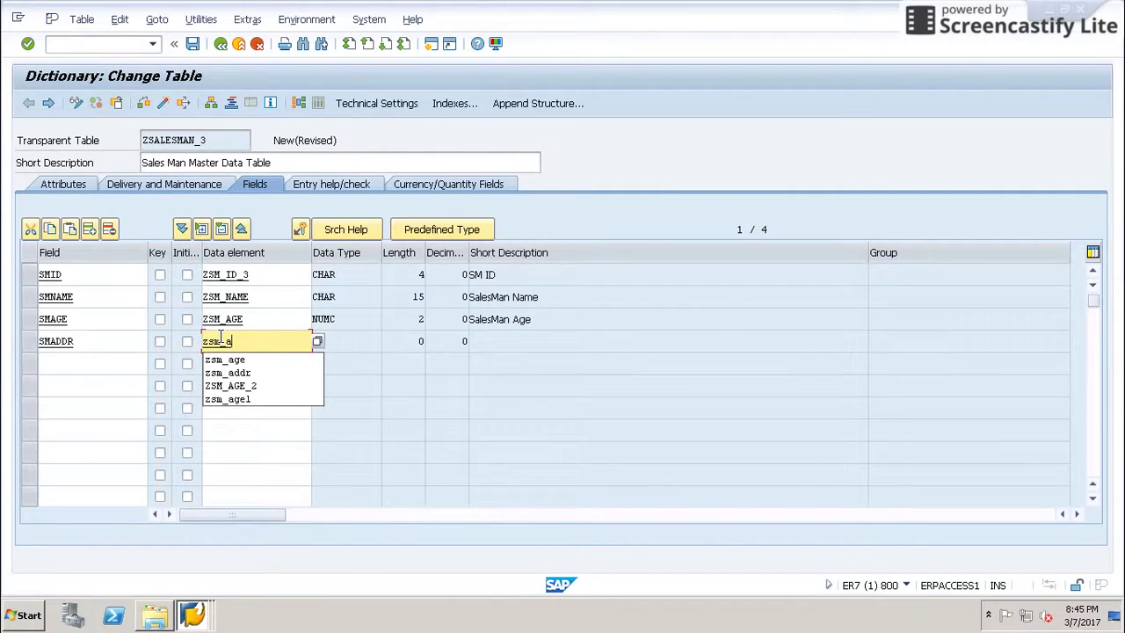
{"action": "type", "text": "ddr"}
{"action": "key", "text": "Return"}
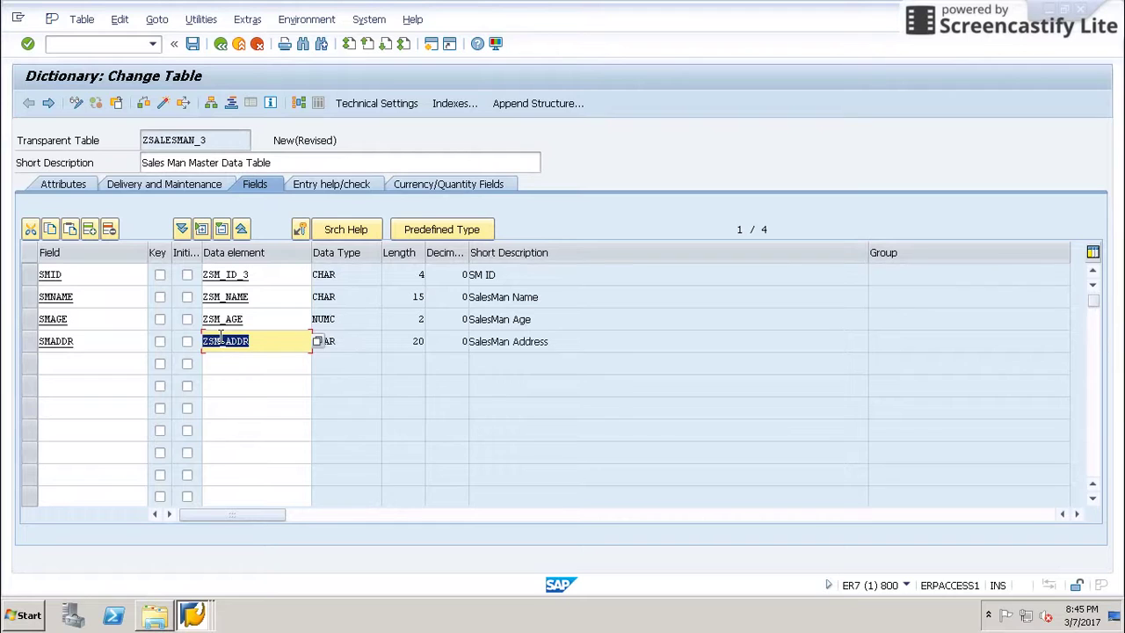
{"action": "left_click", "coordinate": [209, 343]}
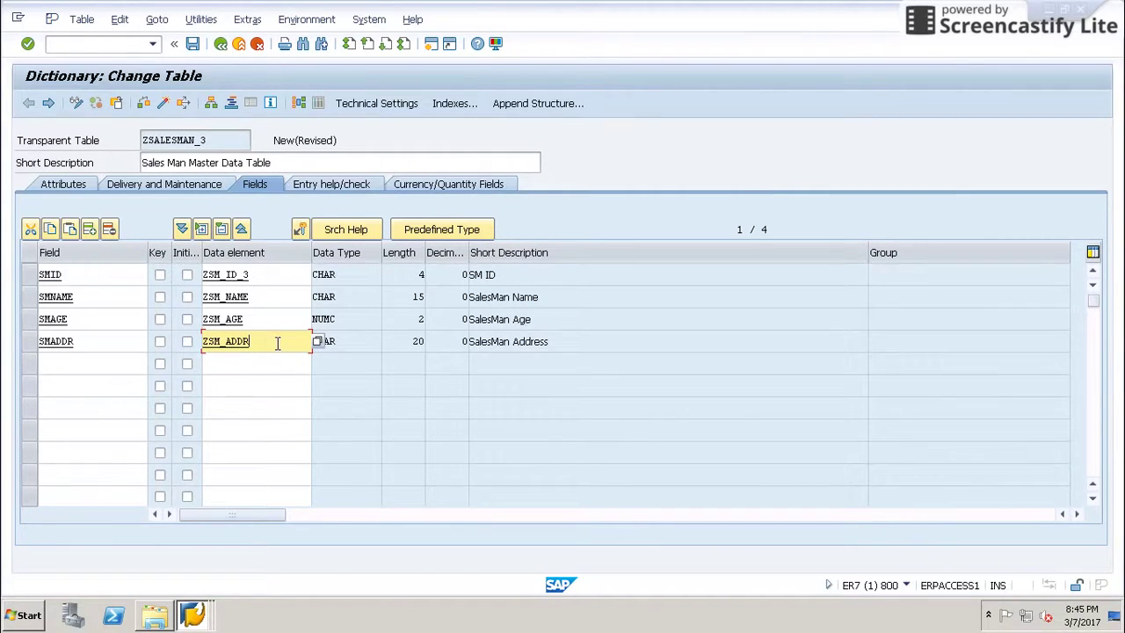
Add field SMPHONE in row 5 with data element ZSM_PHONE, typed NUMC 10
{"action": "left_click", "coordinate": [103, 368]}
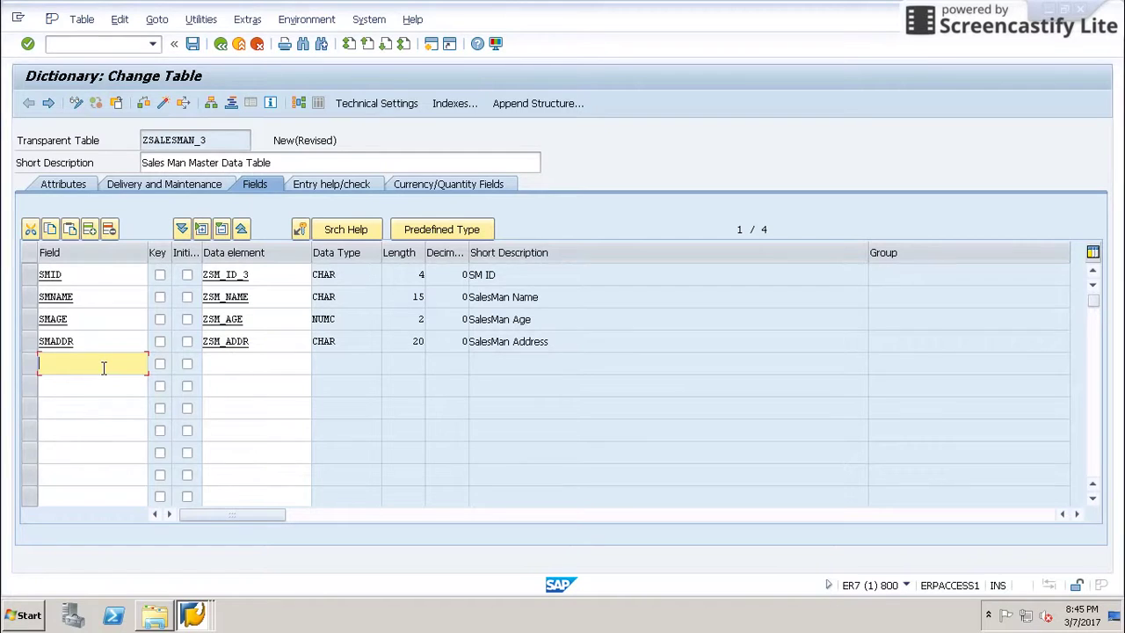
{"action": "type", "text": "sm"}
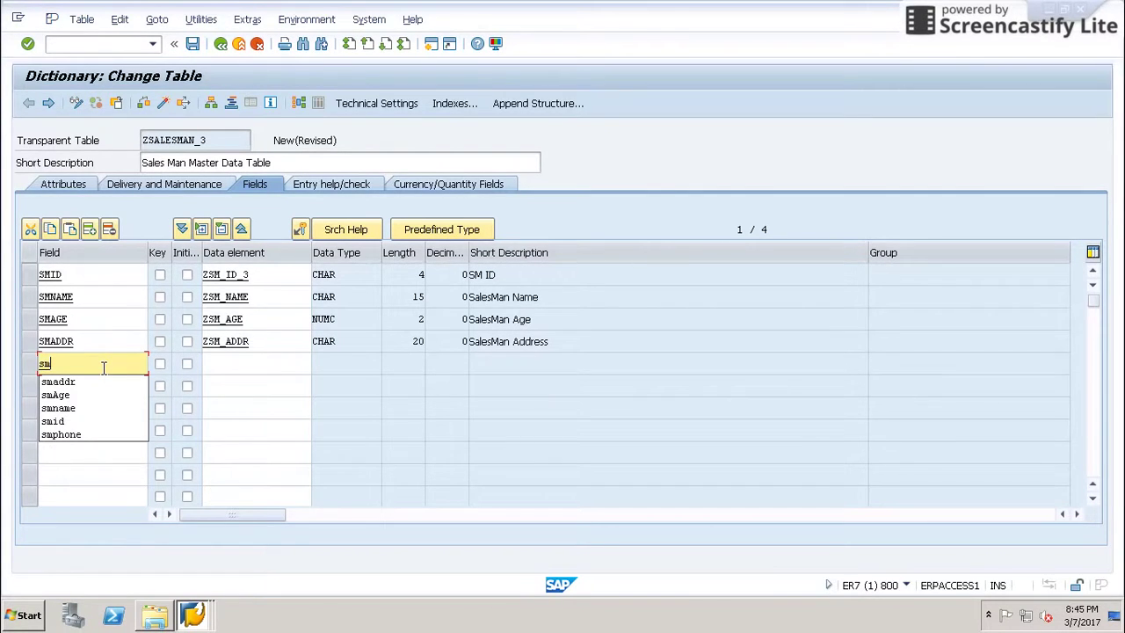
{"action": "key", "text": "BackSpace"}
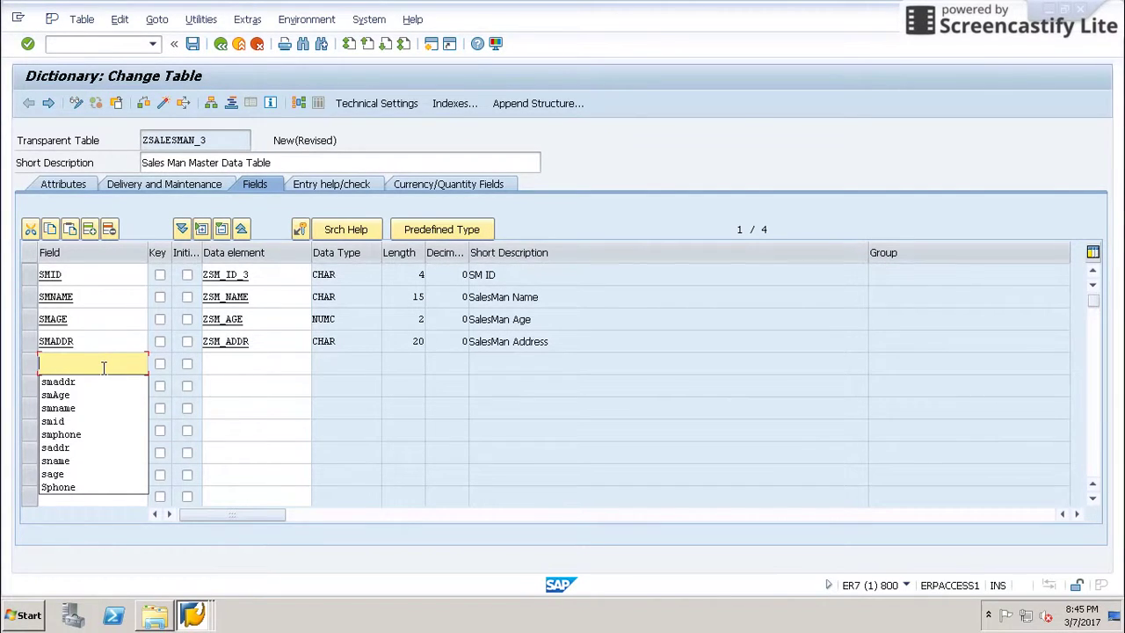
{"action": "type", "text": "smphone"}
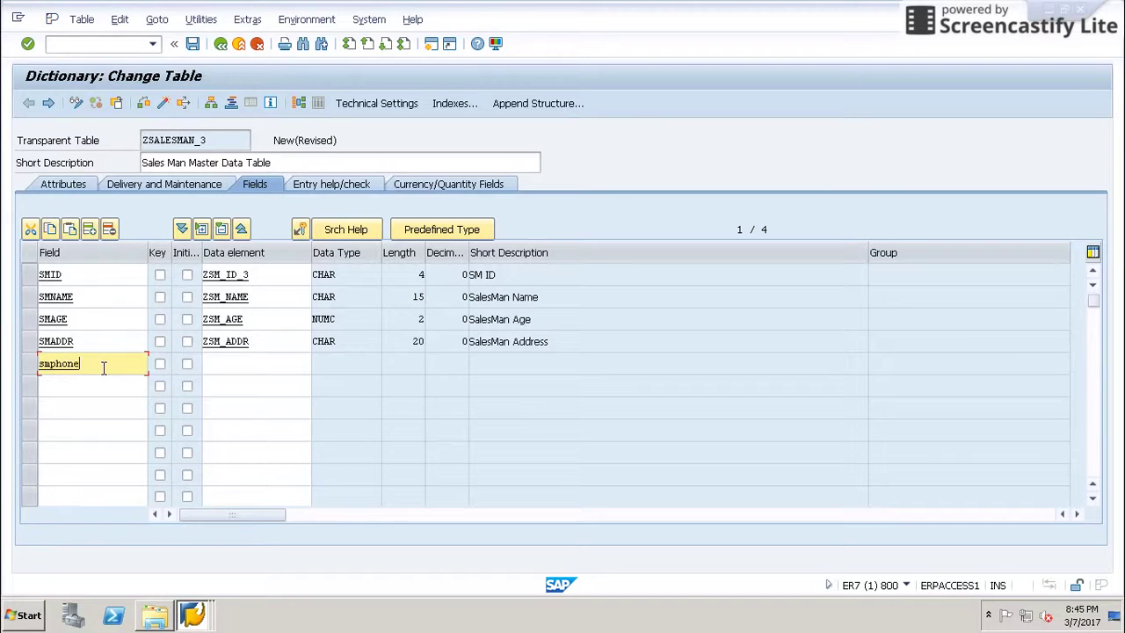
{"action": "left_click", "coordinate": [266, 364]}
{"action": "type", "text": "zsm_"}
{"action": "type", "text": "pno"}
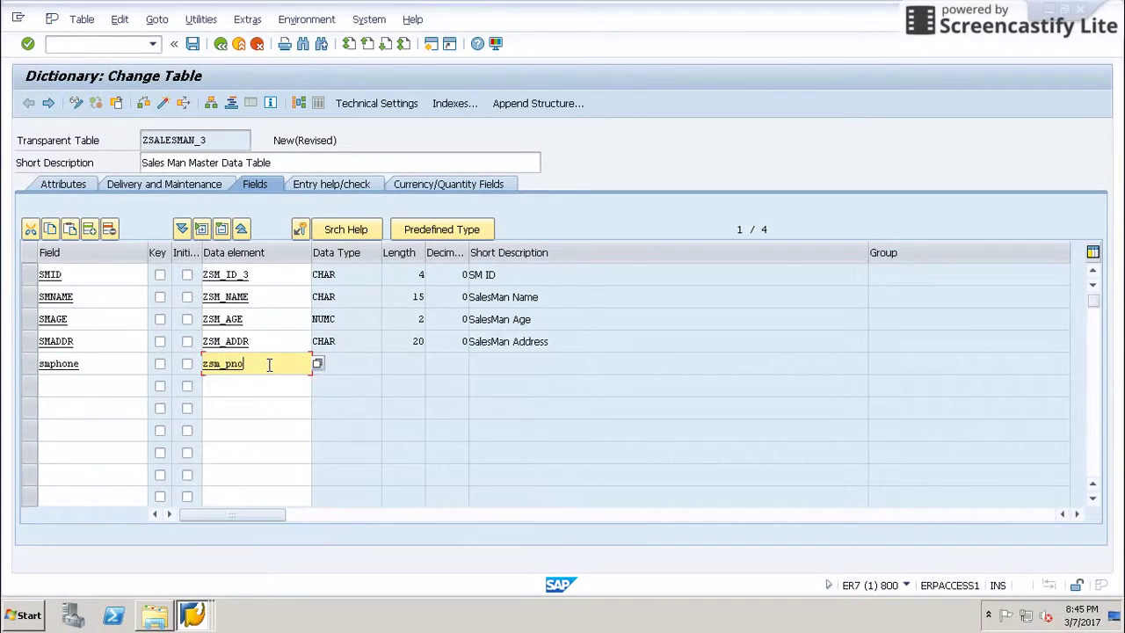
{"action": "key", "text": "BackSpace"}
{"action": "key", "text": "BackSpace"}
{"action": "type", "text": "ho"}
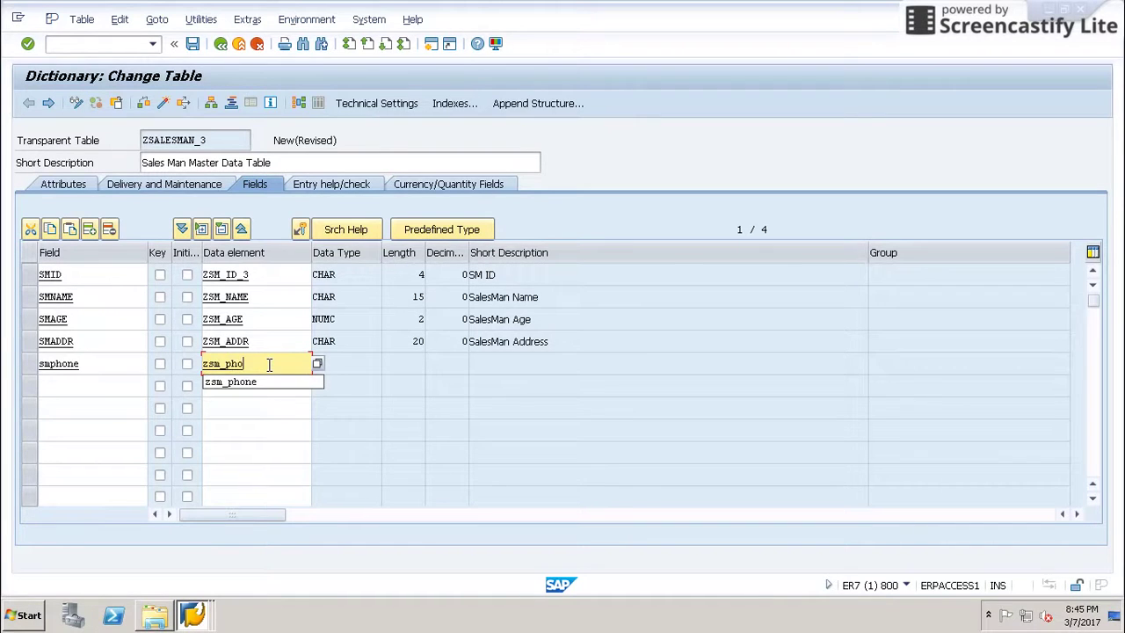
{"action": "type", "text": "ne"}
{"action": "key", "text": "Return"}
{"action": "left_click", "coordinate": [370, 368]}
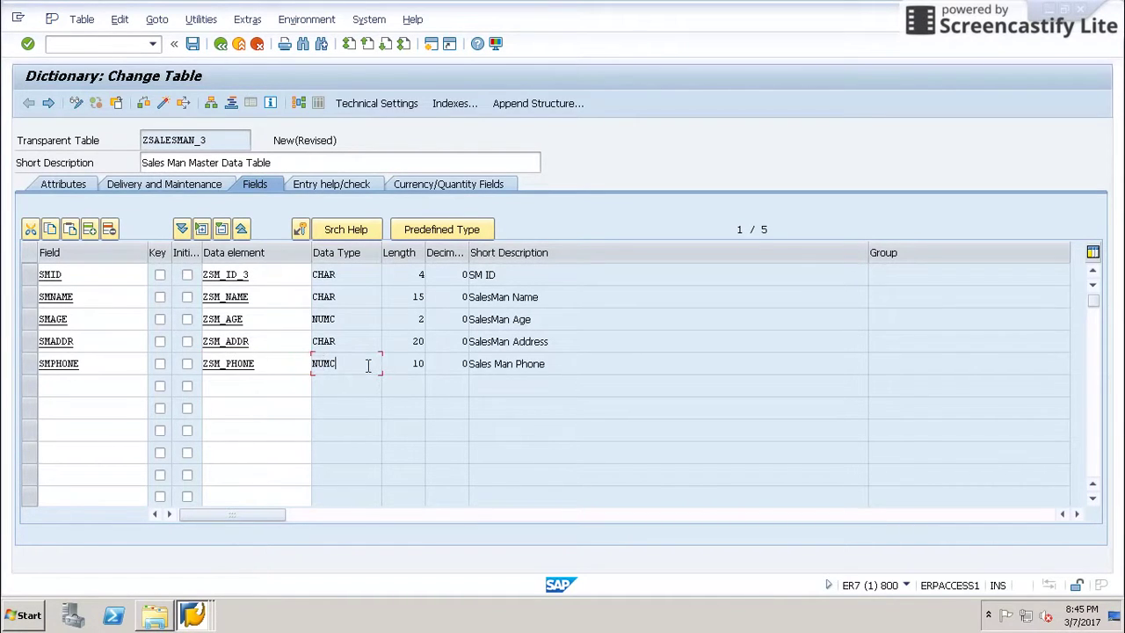
Make SMID the key field and require initial values for it
{"action": "left_click", "coordinate": [74, 273]}
{"action": "left_click", "coordinate": [160, 275]}
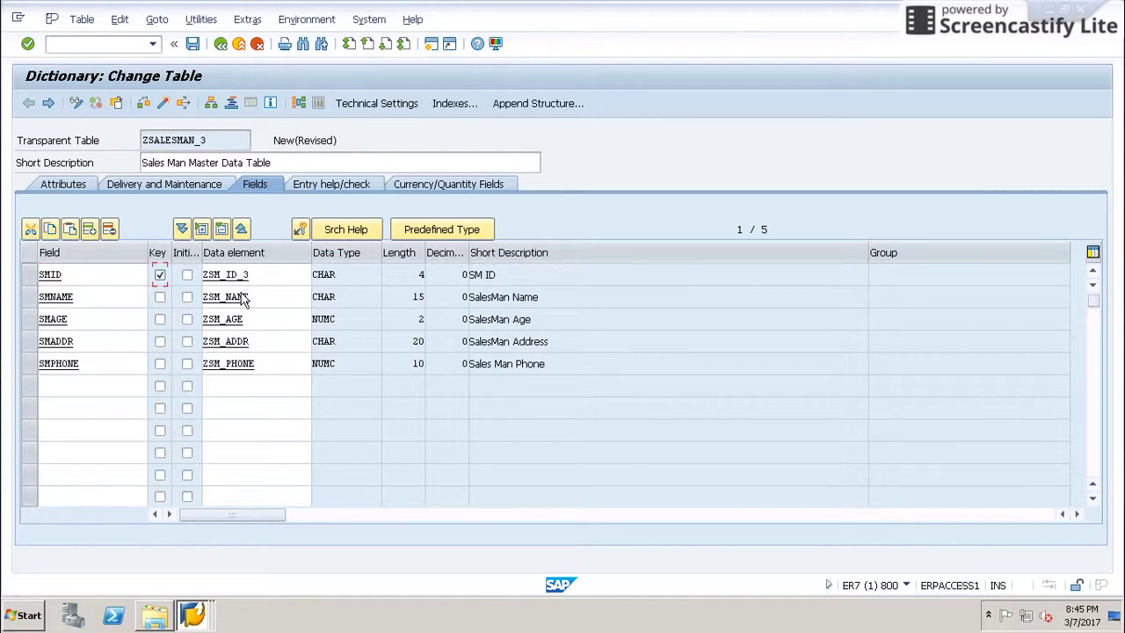
{"action": "left_click", "coordinate": [187, 275]}
Give SMNAME and SMPHONE initial values, then run the table check
{"action": "left_click", "coordinate": [253, 300]}
{"action": "left_click", "coordinate": [260, 319]}
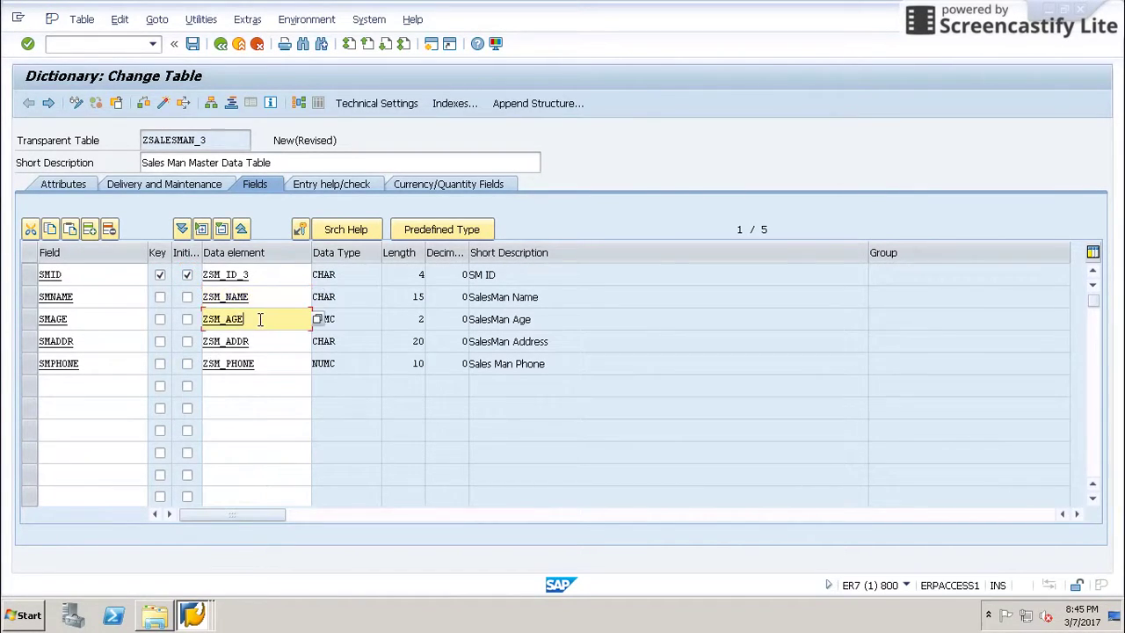
{"action": "left_click", "coordinate": [258, 298]}
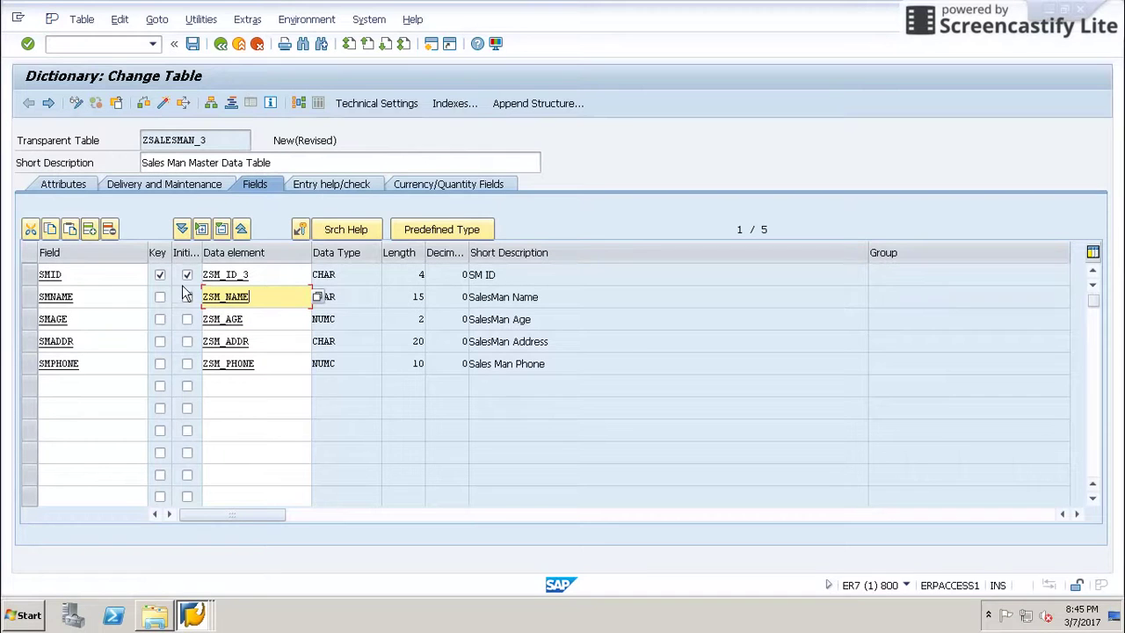
{"action": "left_click", "coordinate": [187, 298]}
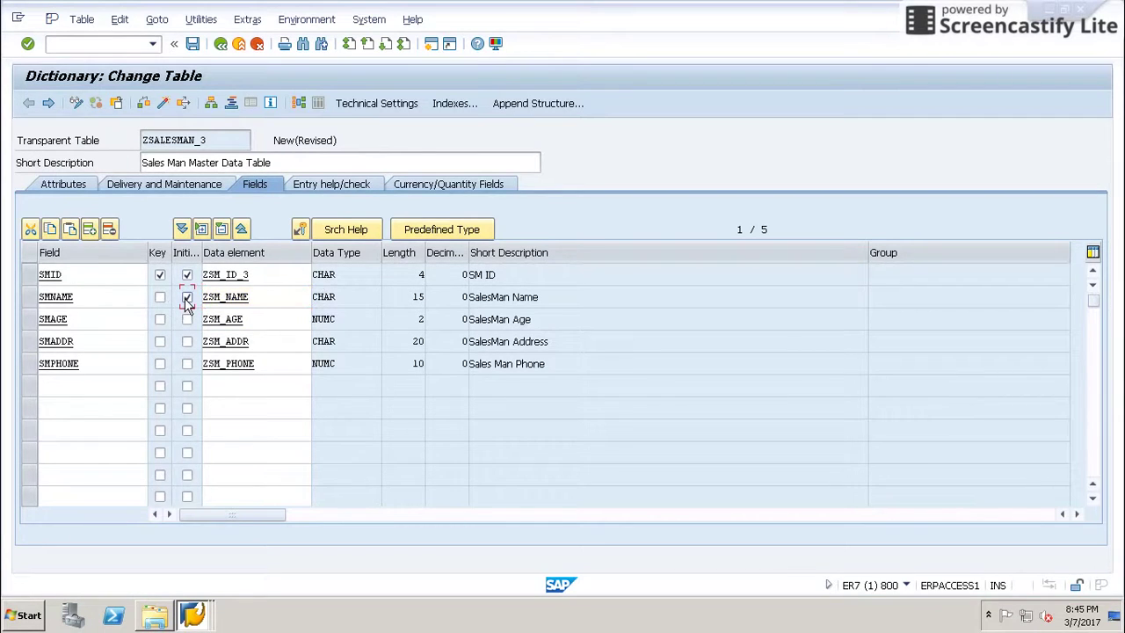
{"action": "left_click", "coordinate": [262, 300]}
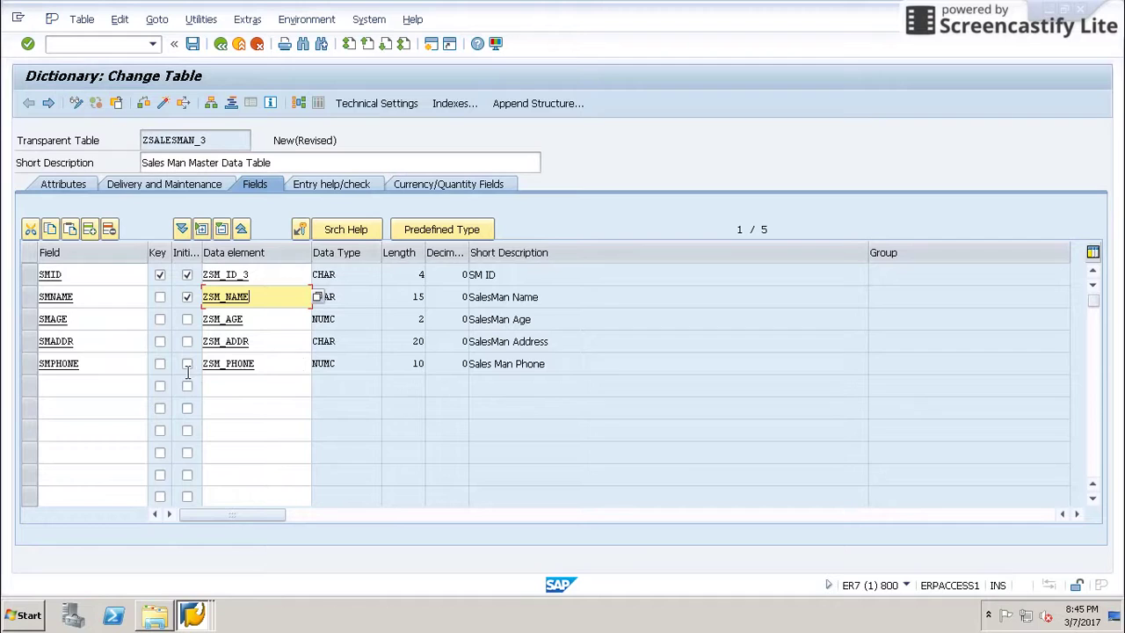
{"action": "left_click", "coordinate": [186, 367]}
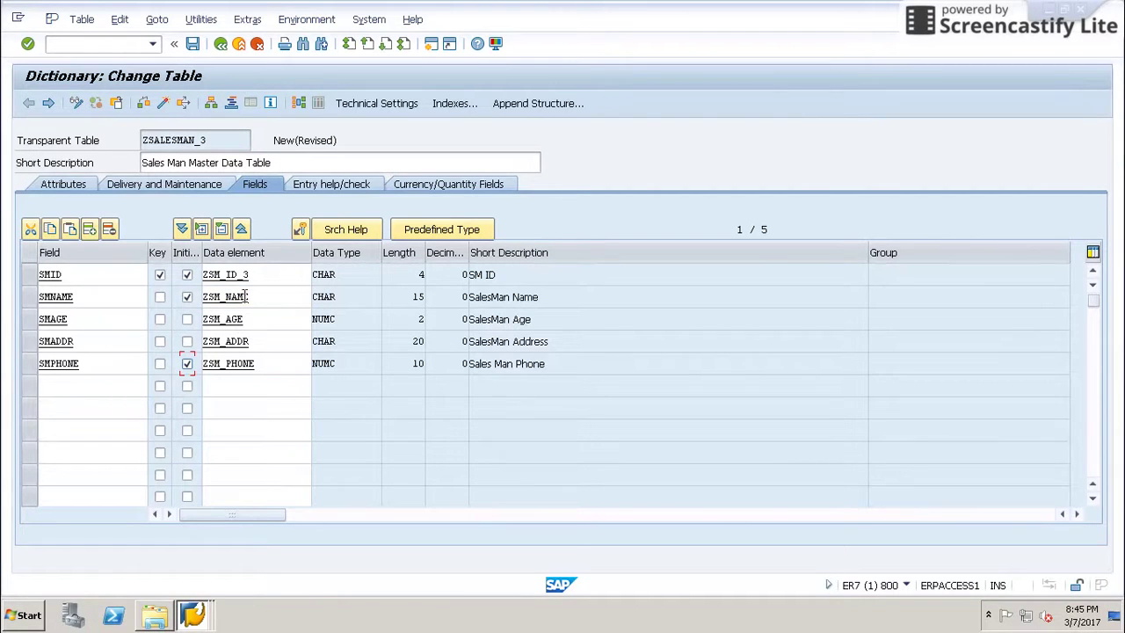
{"action": "left_click", "coordinate": [264, 363]}
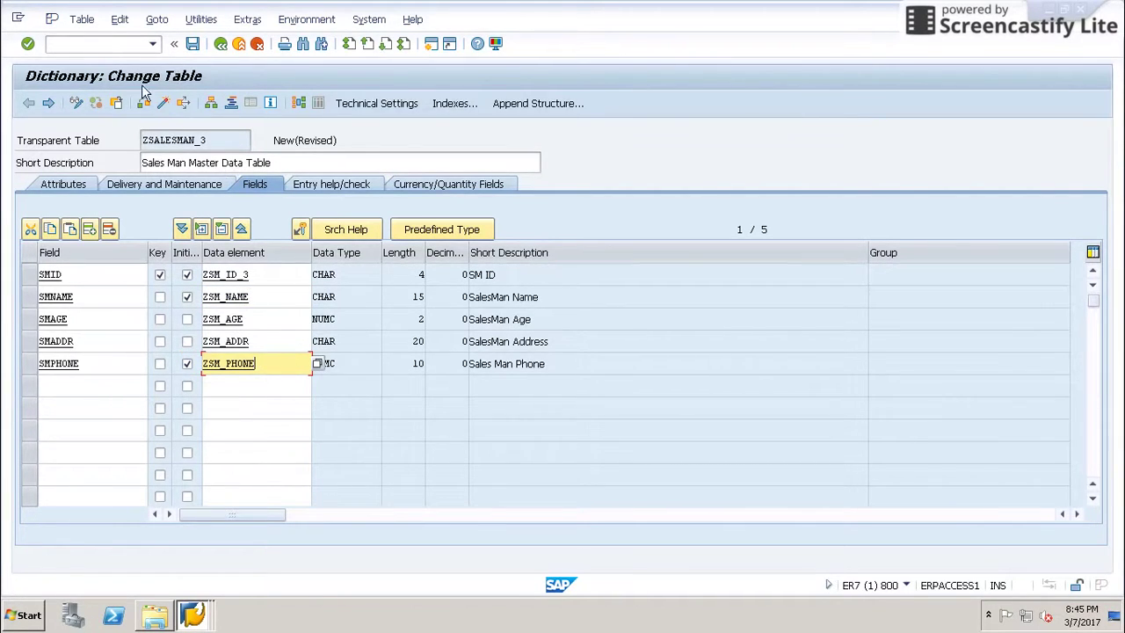
{"action": "left_click", "coordinate": [143, 103]}
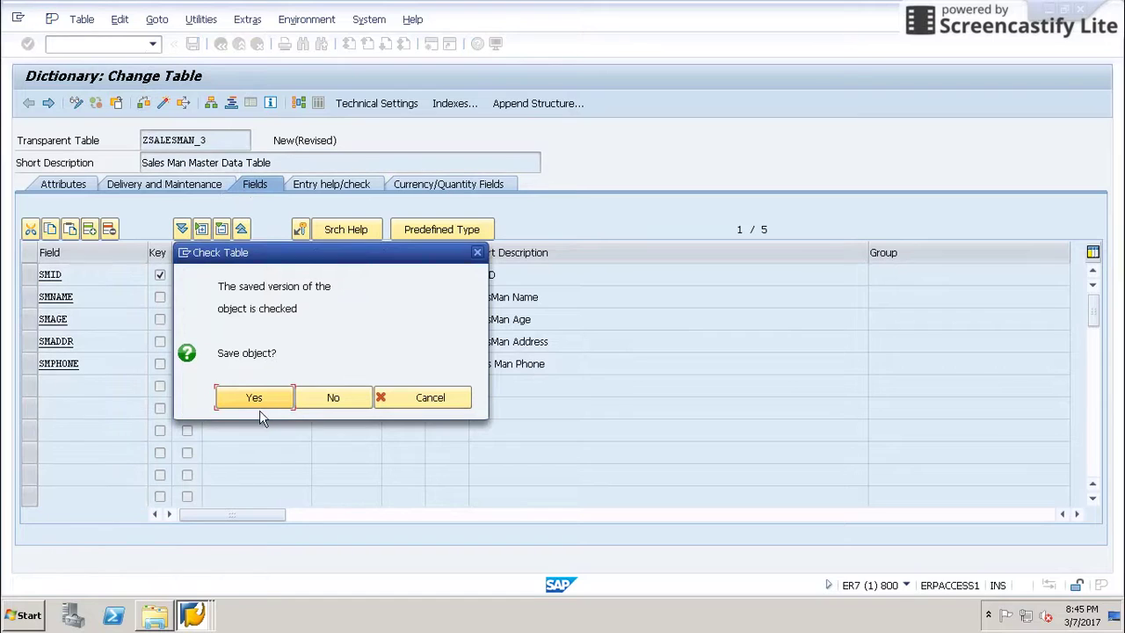
Save ZSALESMAN_3, acknowledge the client-specific table notice, and leave the check log
{"action": "key", "text": "Return"}
{"action": "left_click", "coordinate": [447, 551]}
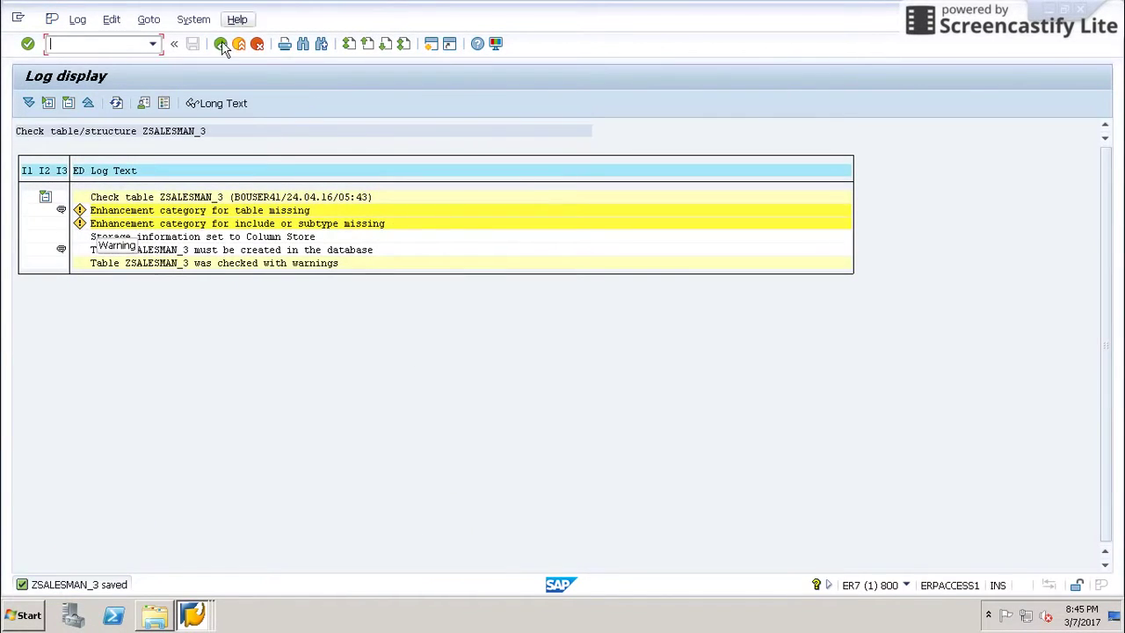
{"action": "left_click", "coordinate": [220, 43]}
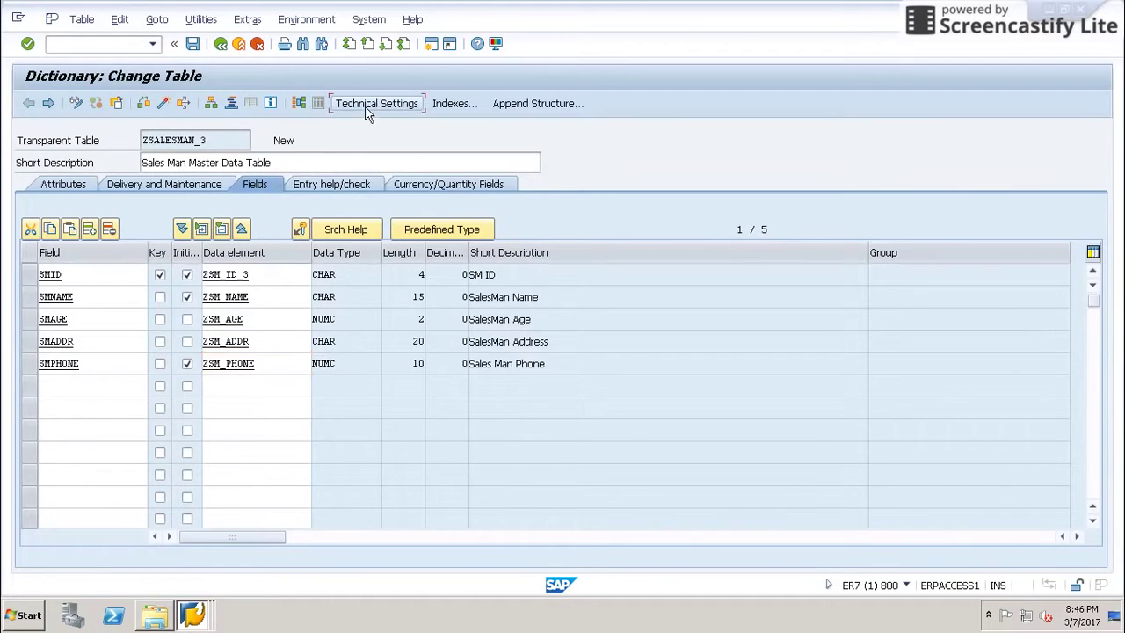
Save the technical settings with data class APPL0 and size category 0
{"action": "left_click", "coordinate": [409, 103]}
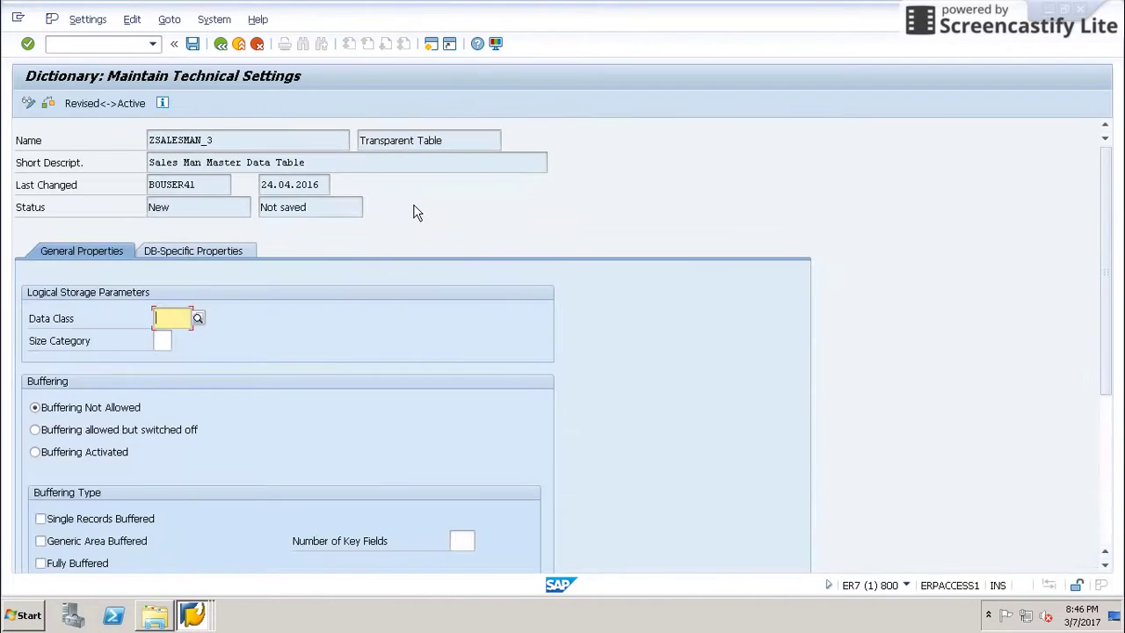
{"action": "left_click", "coordinate": [198, 317]}
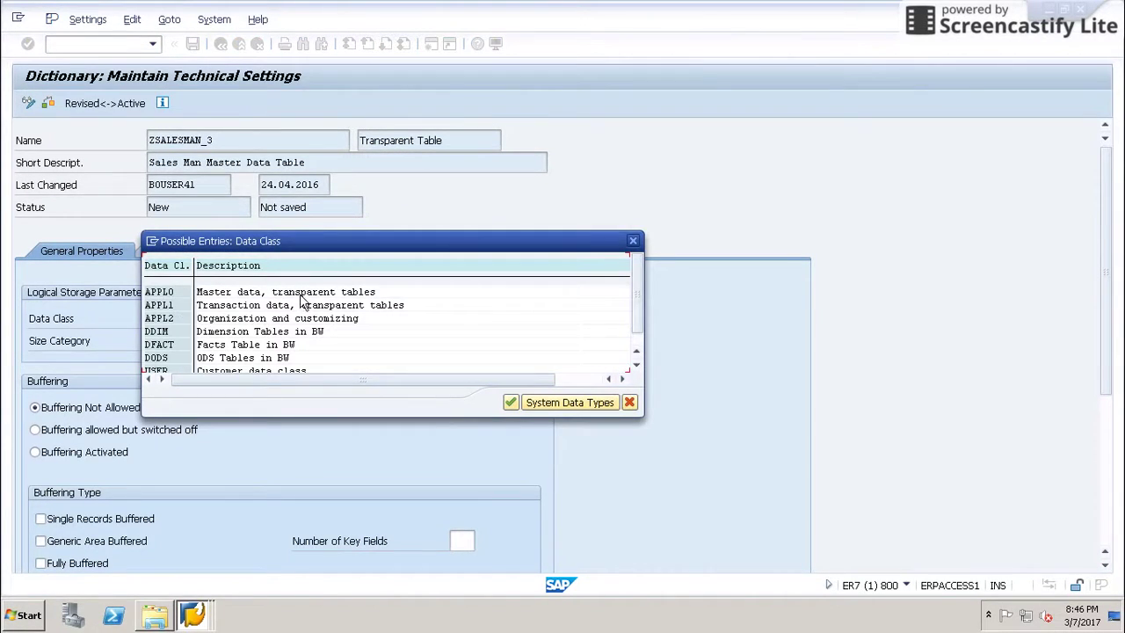
{"action": "double_click", "coordinate": [159, 292]}
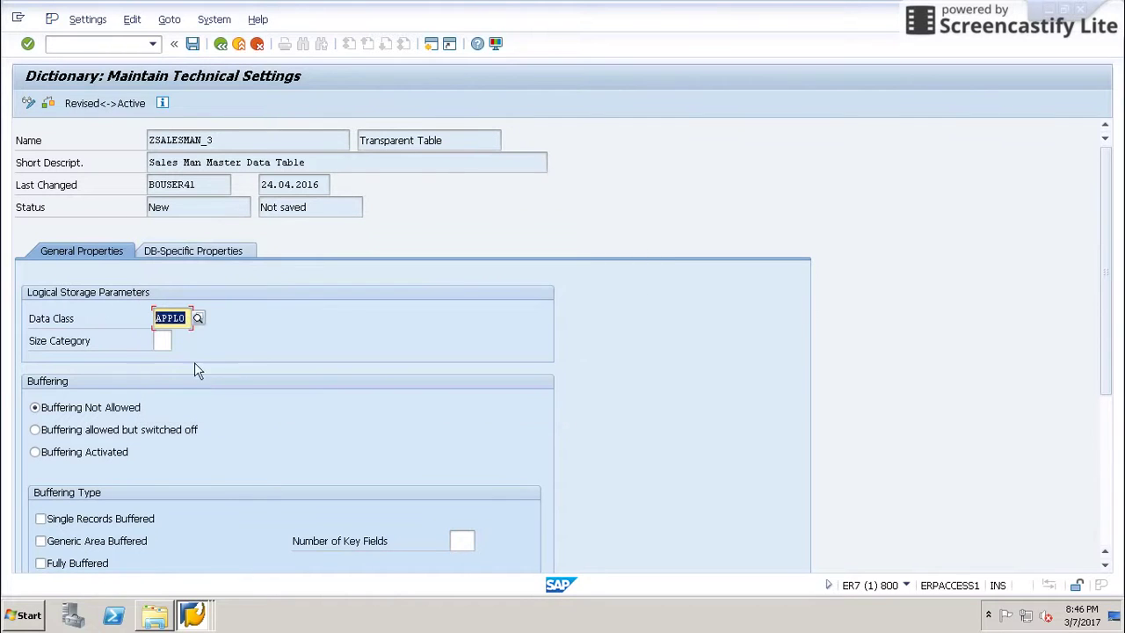
{"action": "key", "text": "F4"}
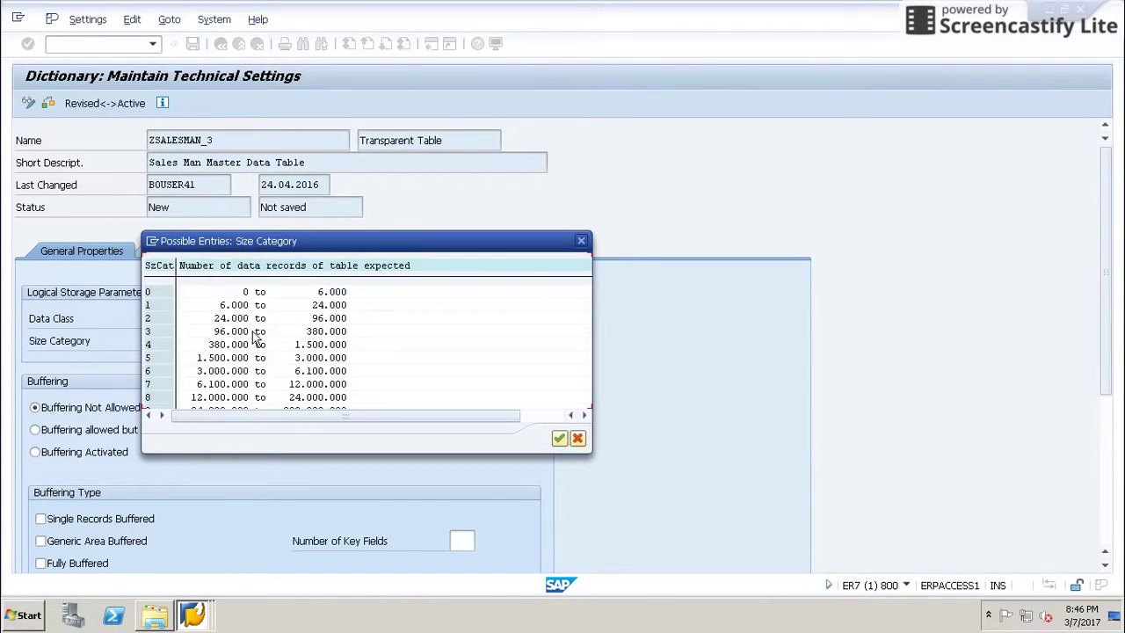
{"action": "double_click", "coordinate": [150, 294]}
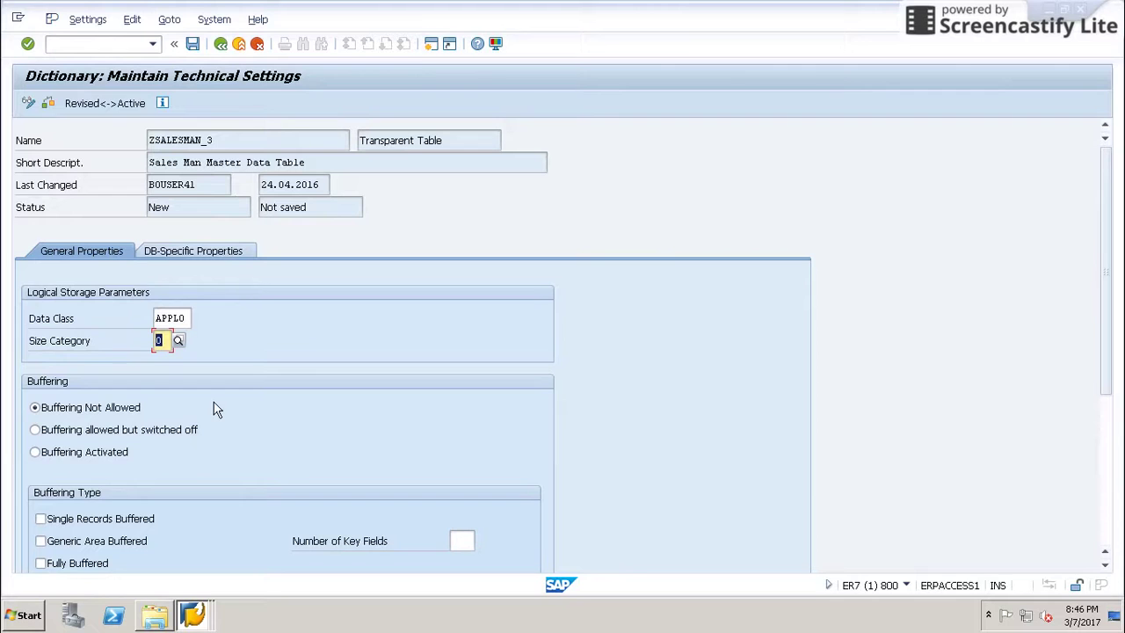
{"action": "left_click", "coordinate": [191, 44]}
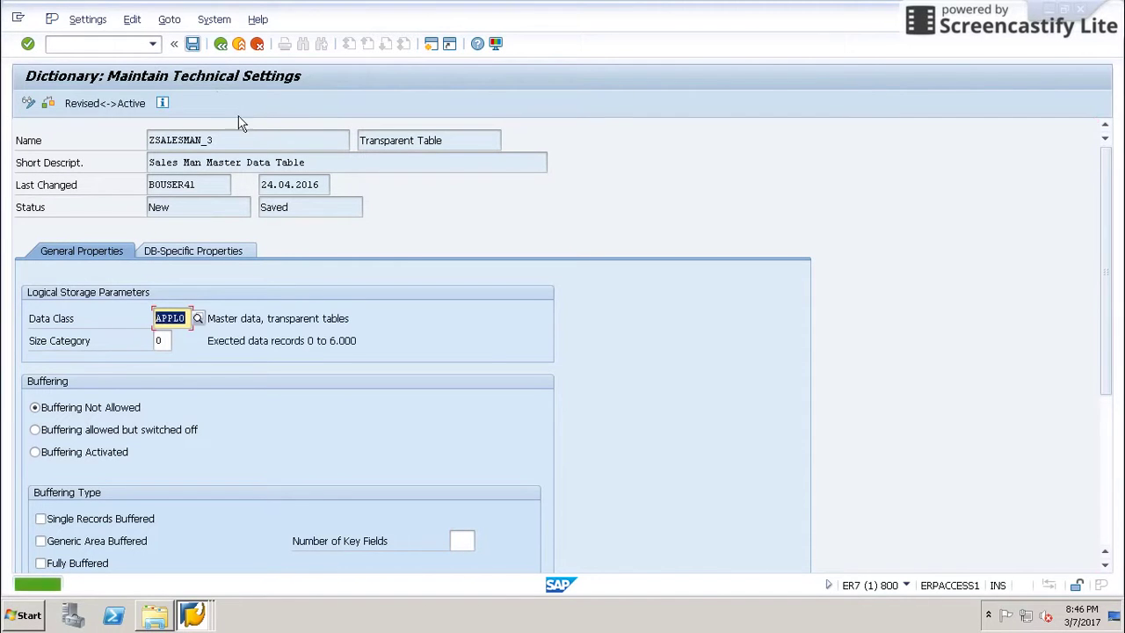
{"action": "left_click", "coordinate": [220, 44]}
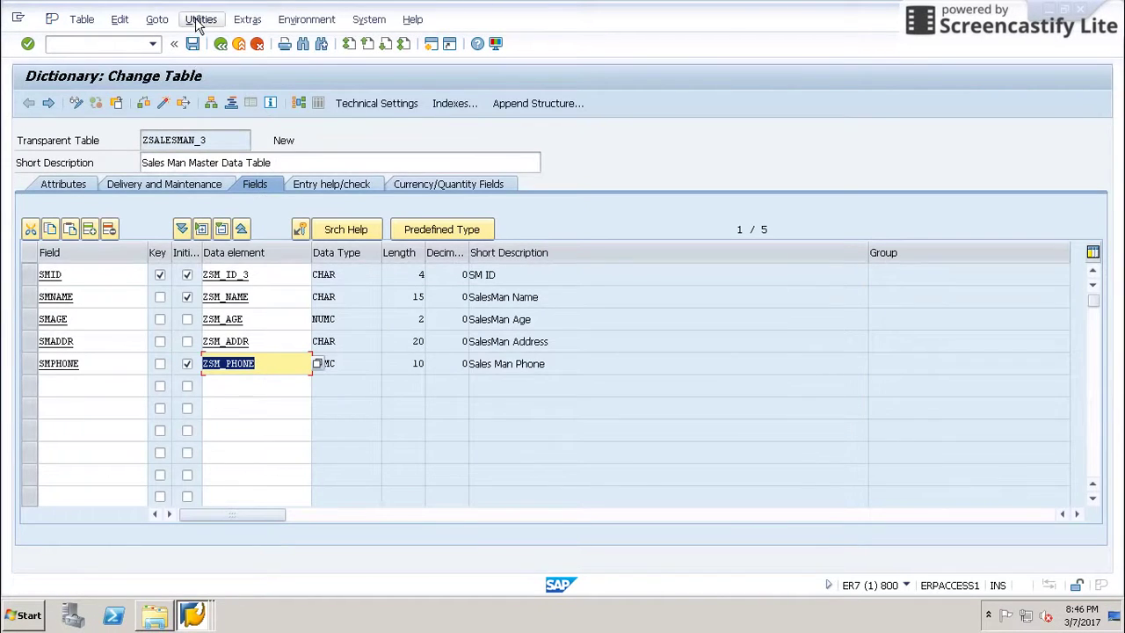
Set the enhancement category to 'Can be enhanced (character-type or numeric)'
{"action": "left_click", "coordinate": [247, 20]}
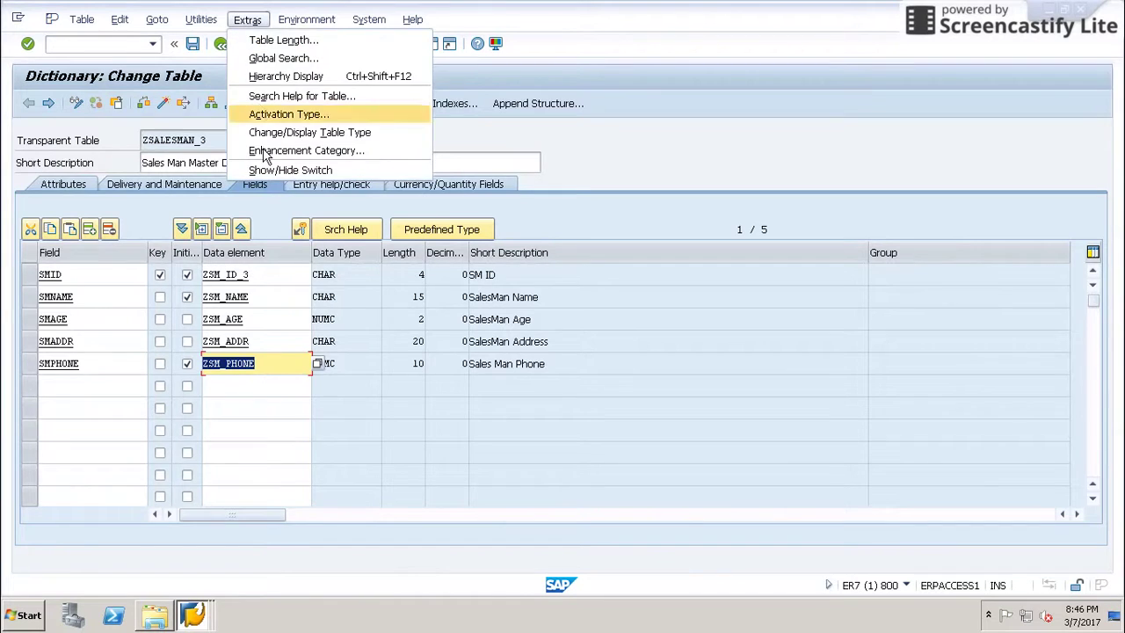
{"action": "left_click", "coordinate": [264, 150]}
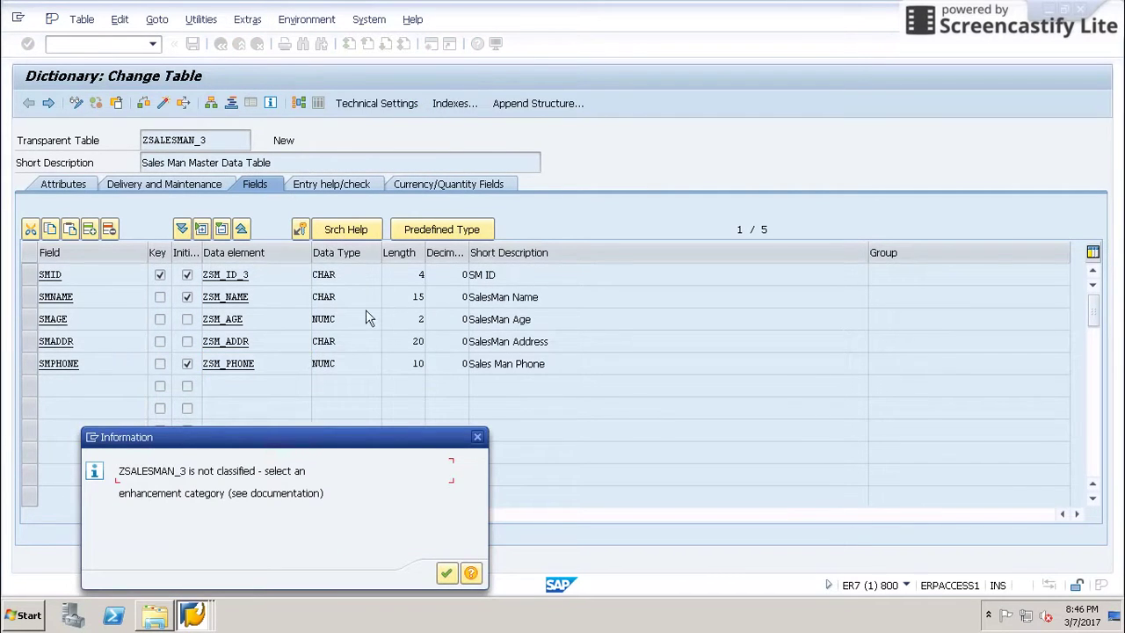
{"action": "left_click", "coordinate": [448, 571]}
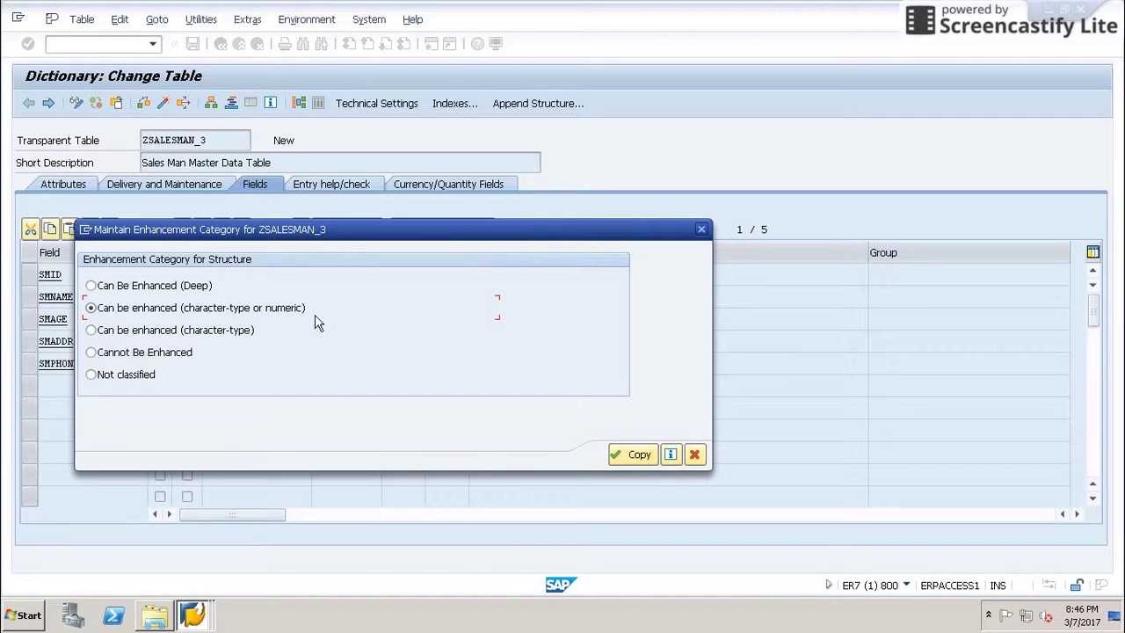
{"action": "left_click", "coordinate": [636, 454]}
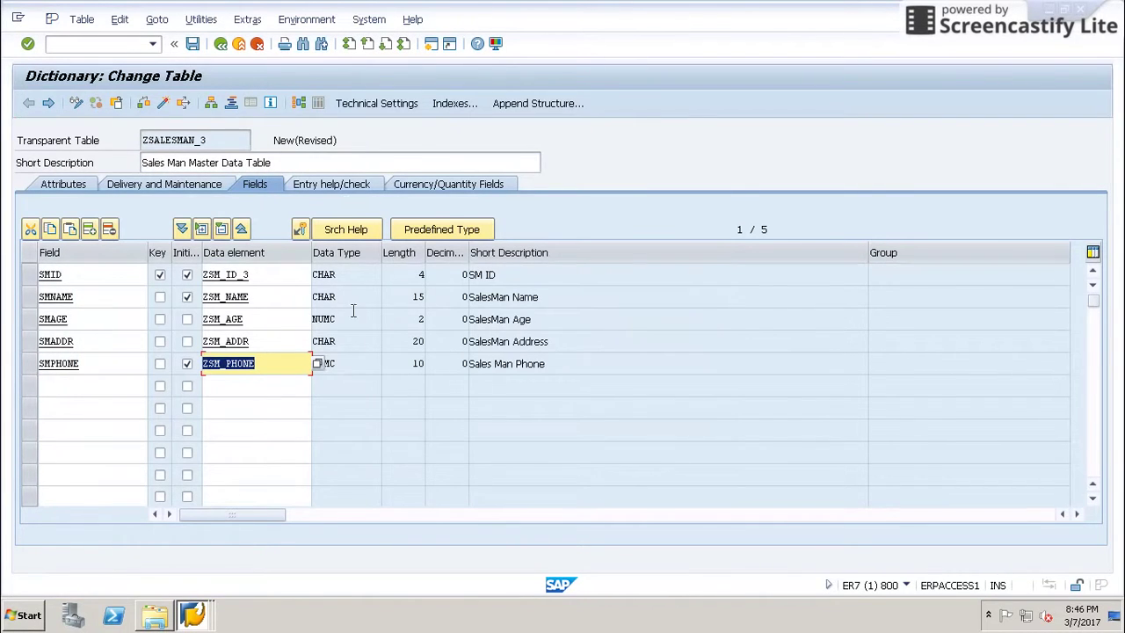
Check ZSALESMAN_3 for consistency and activate the table
{"action": "left_click", "coordinate": [146, 104]}
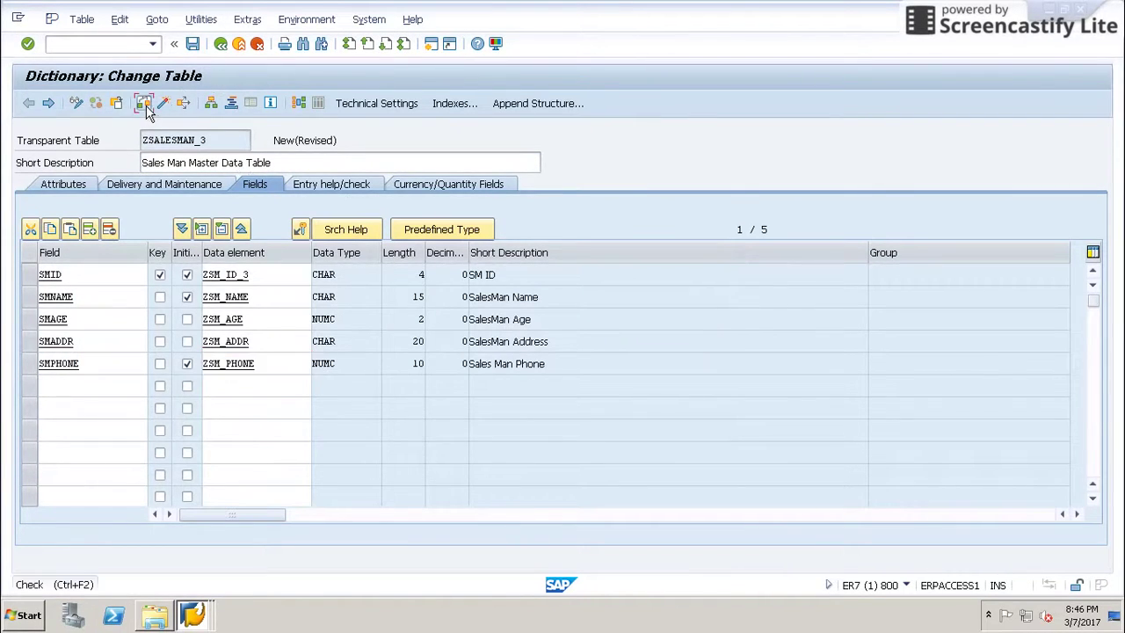
{"action": "left_click", "coordinate": [447, 550]}
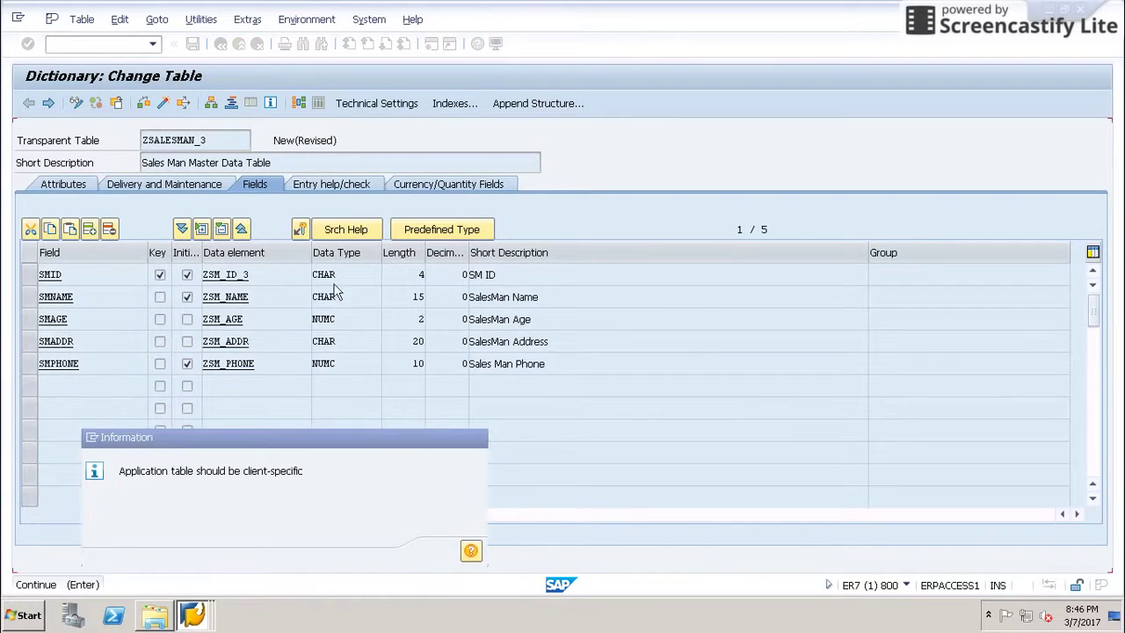
{"action": "key", "text": "ctrl+F2"}
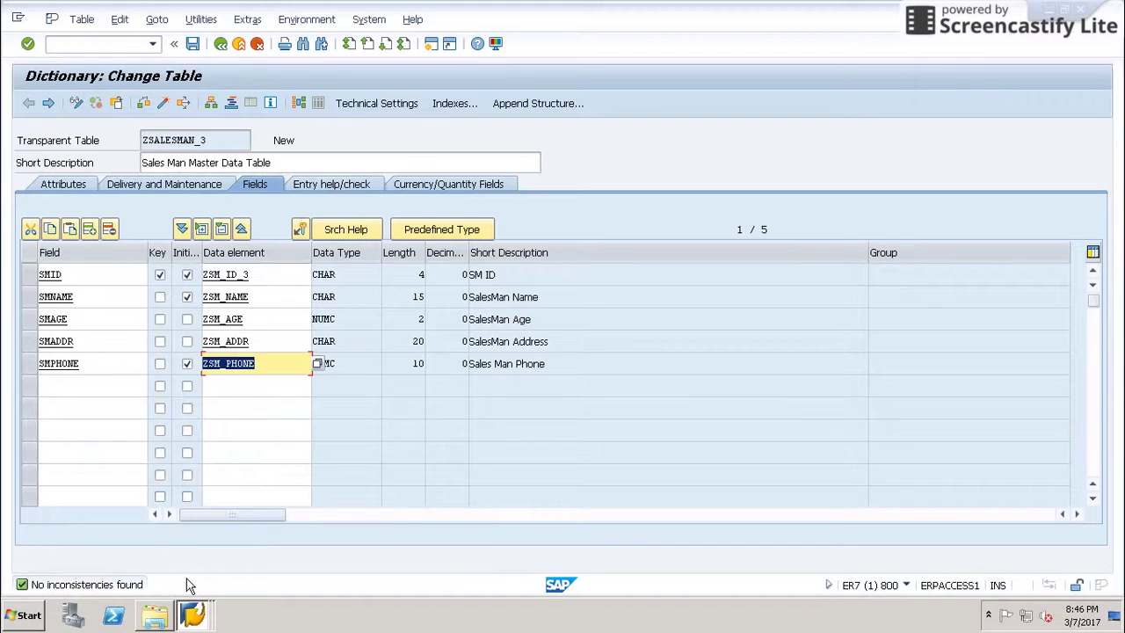
{"action": "left_click", "coordinate": [163, 104]}
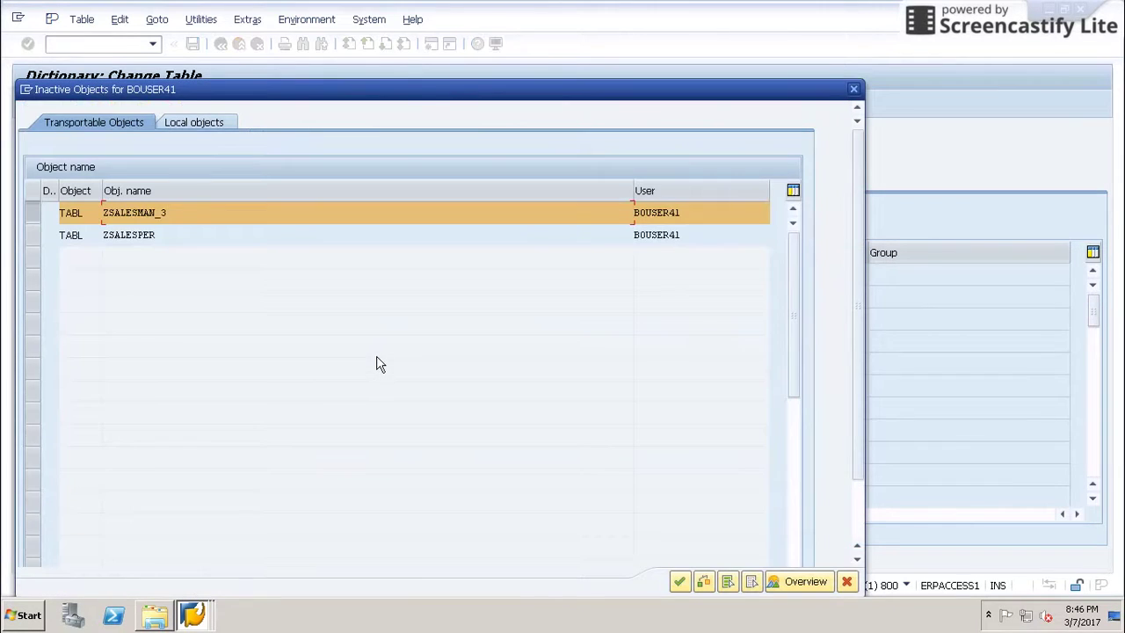
{"action": "left_click", "coordinate": [679, 581]}
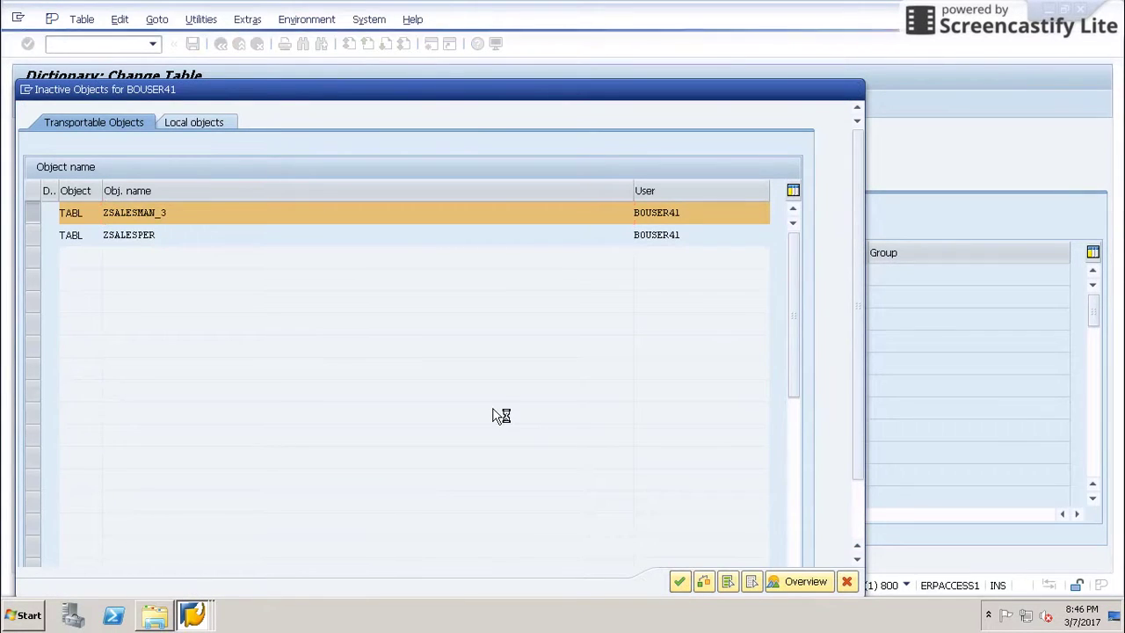
{"action": "mouse_move", "coordinate": [668, 5]}
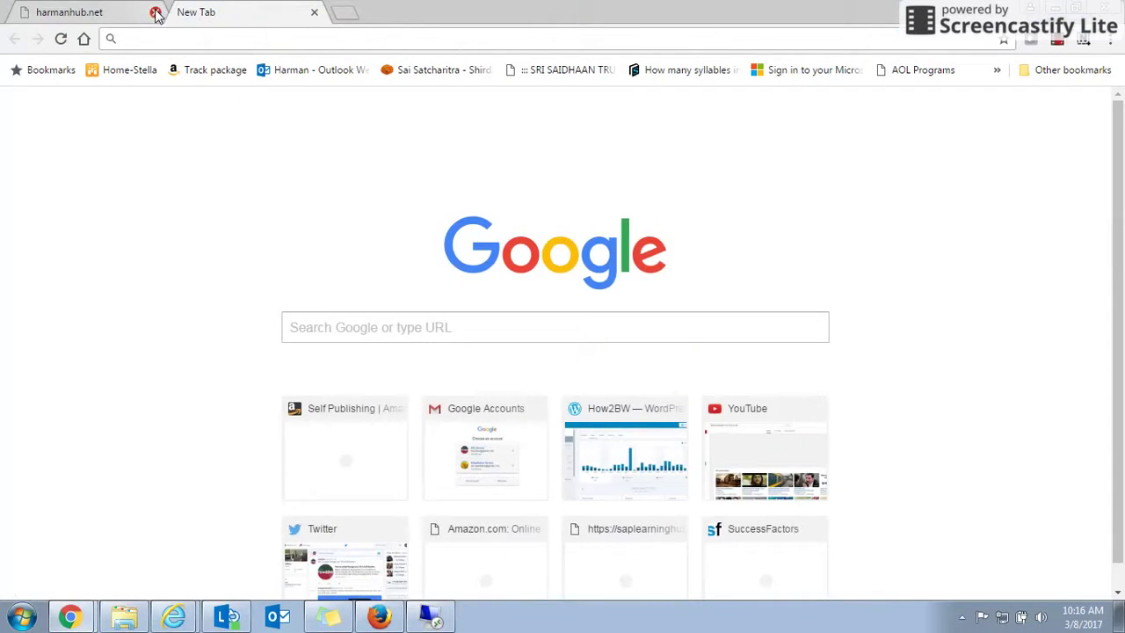
{"action": "left_click", "coordinate": [156, 13]}
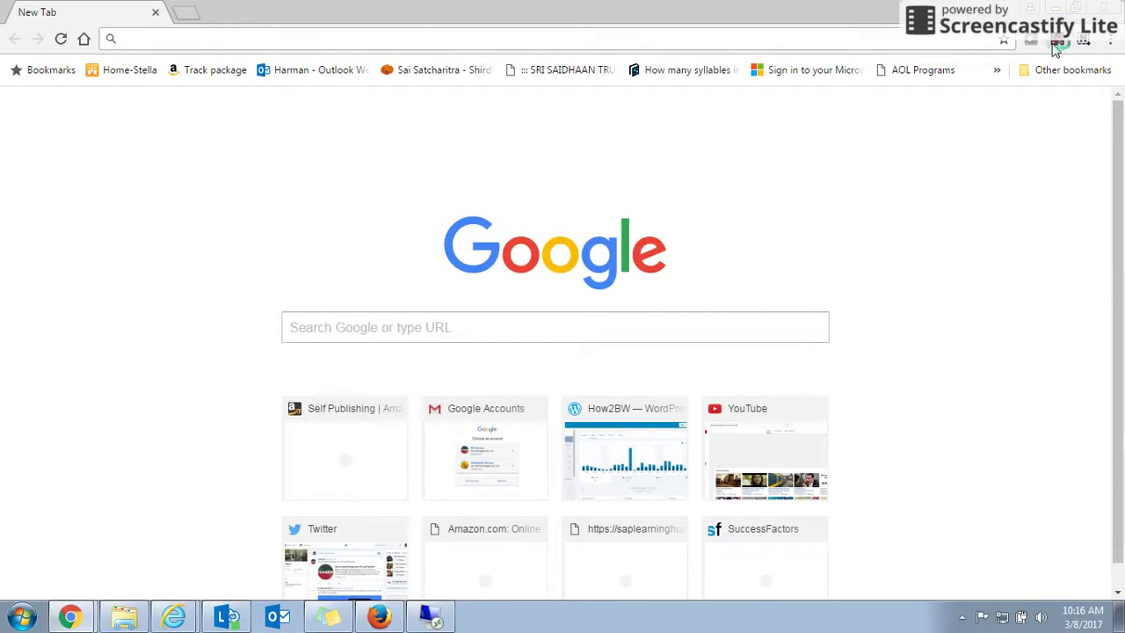
{"action": "left_click", "coordinate": [1057, 41]}
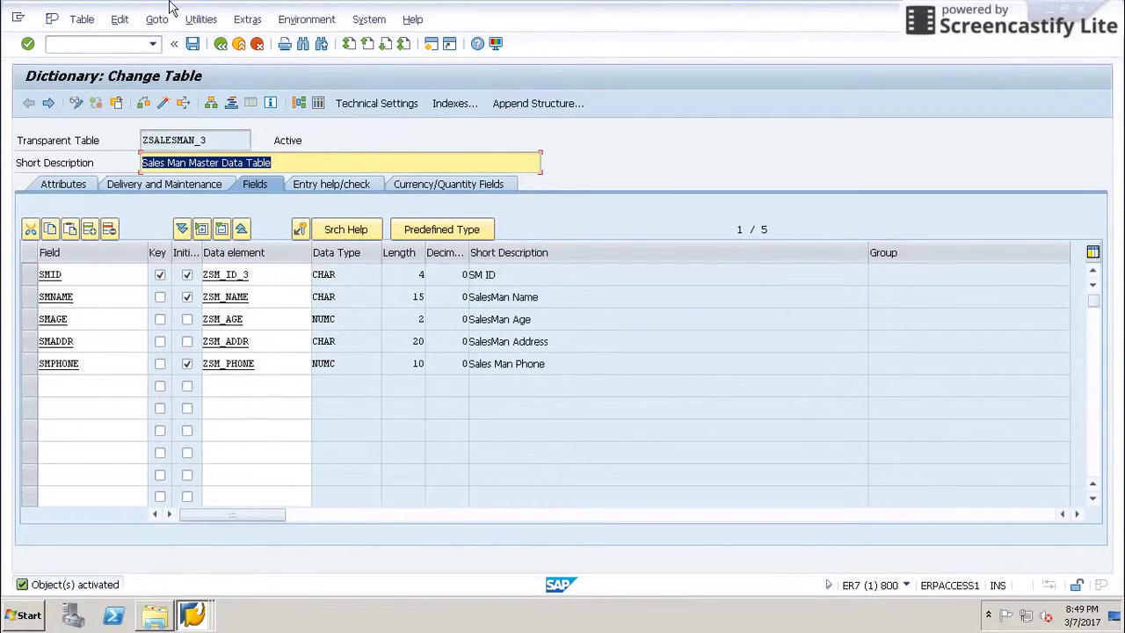
Open ZSALESMAN_3 in display mode and confirm its contents show 0 entries
{"action": "left_click", "coordinate": [227, 50]}
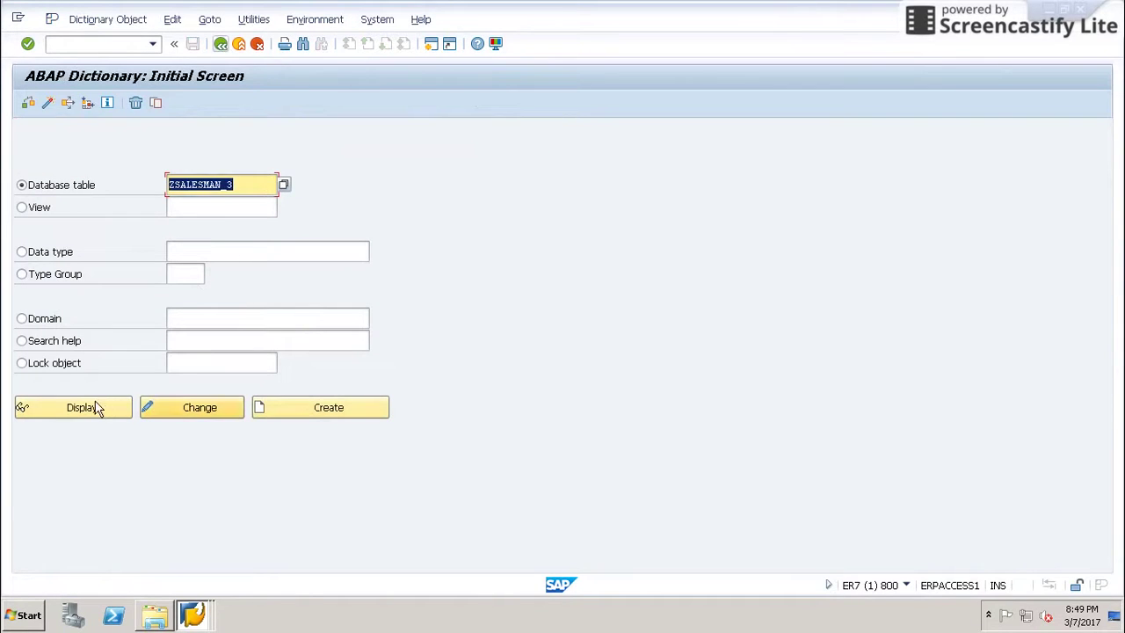
{"action": "left_click", "coordinate": [94, 406]}
{"action": "left_click", "coordinate": [317, 103]}
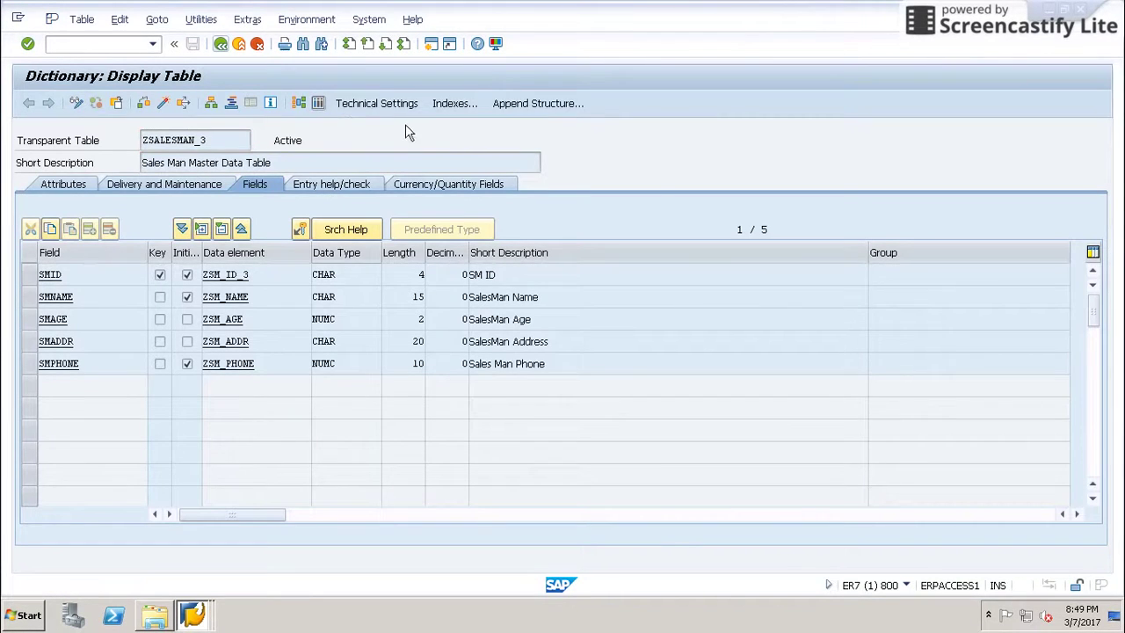
{"action": "left_click", "coordinate": [167, 104]}
{"action": "left_click", "coordinate": [376, 387]}
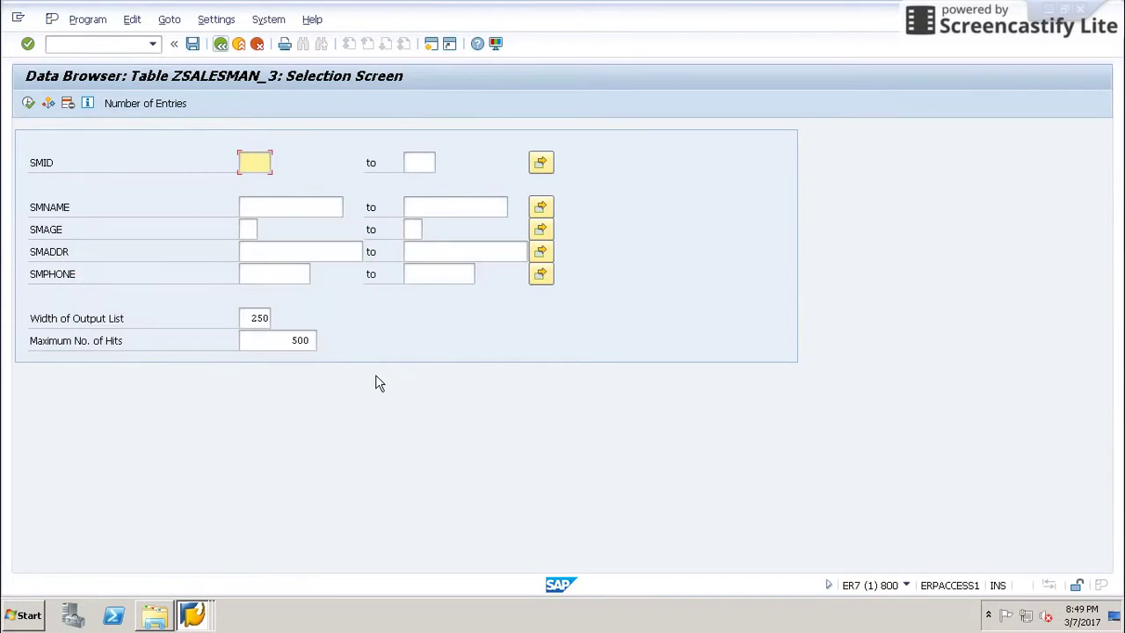
Return to the table definition and open Utilities > Table Contents
{"action": "left_click", "coordinate": [220, 44]}
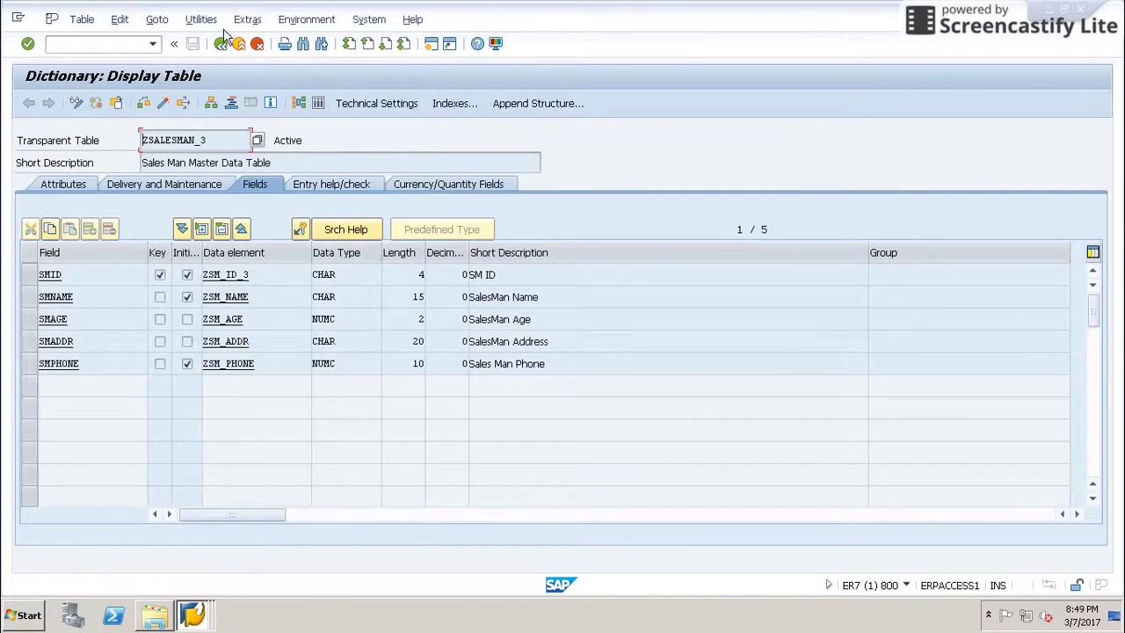
{"action": "left_click", "coordinate": [211, 25]}
{"action": "mouse_move", "coordinate": [237, 226]}
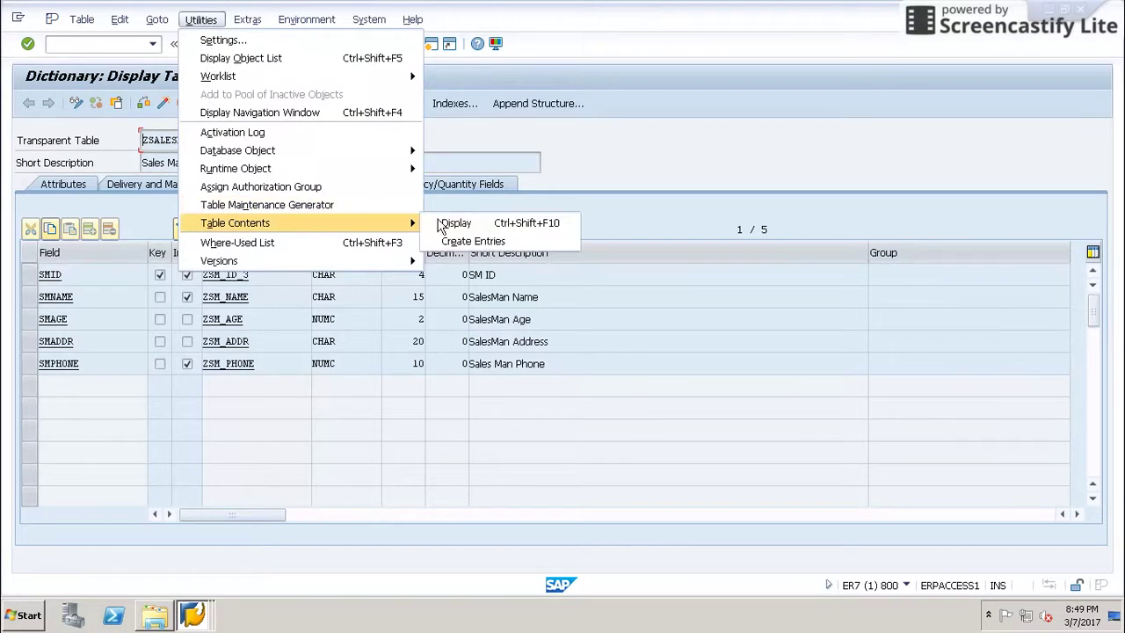
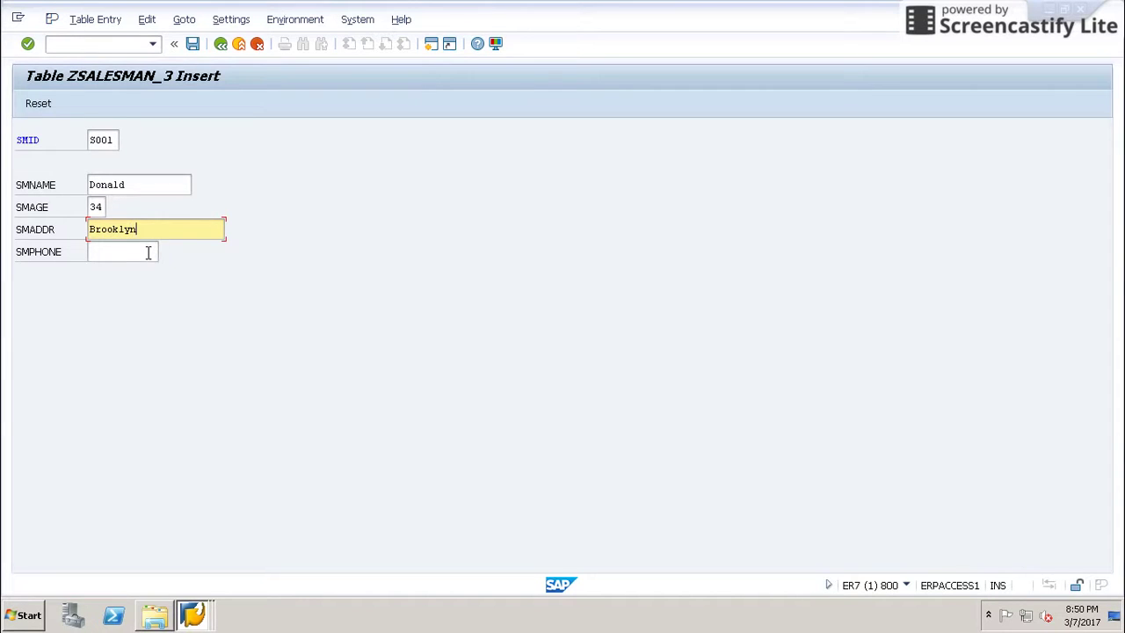
Add the phone number to salesman S001 and save the record
{"action": "left_click", "coordinate": [148, 252]}
{"action": "type", "text": "10000"}
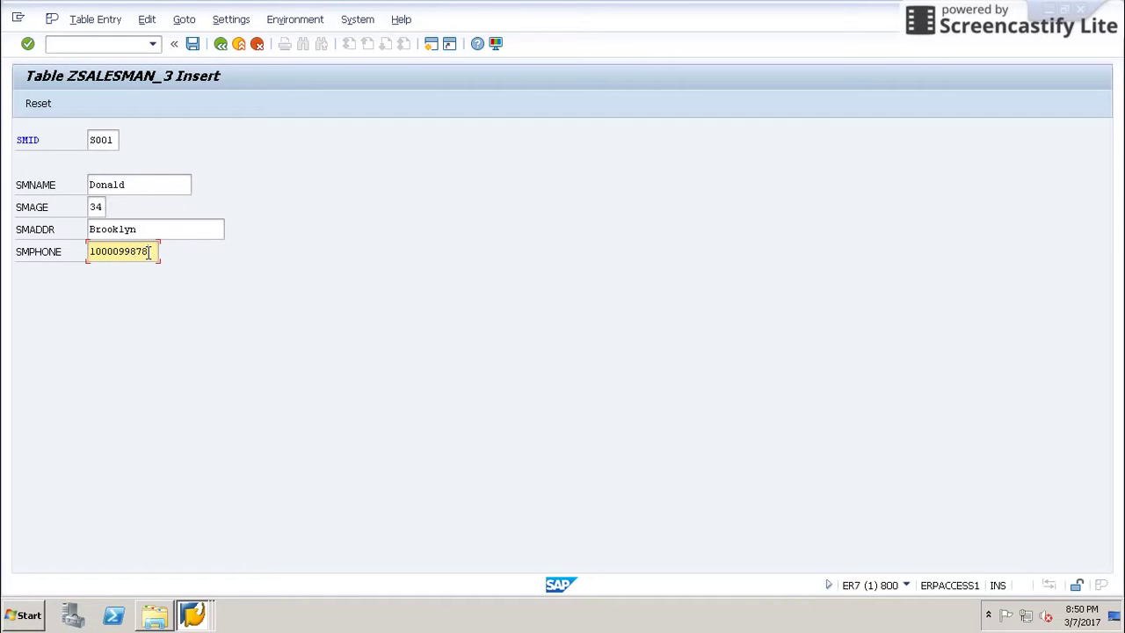
{"action": "type", "text": "99878"}
{"action": "left_click", "coordinate": [192, 43]}
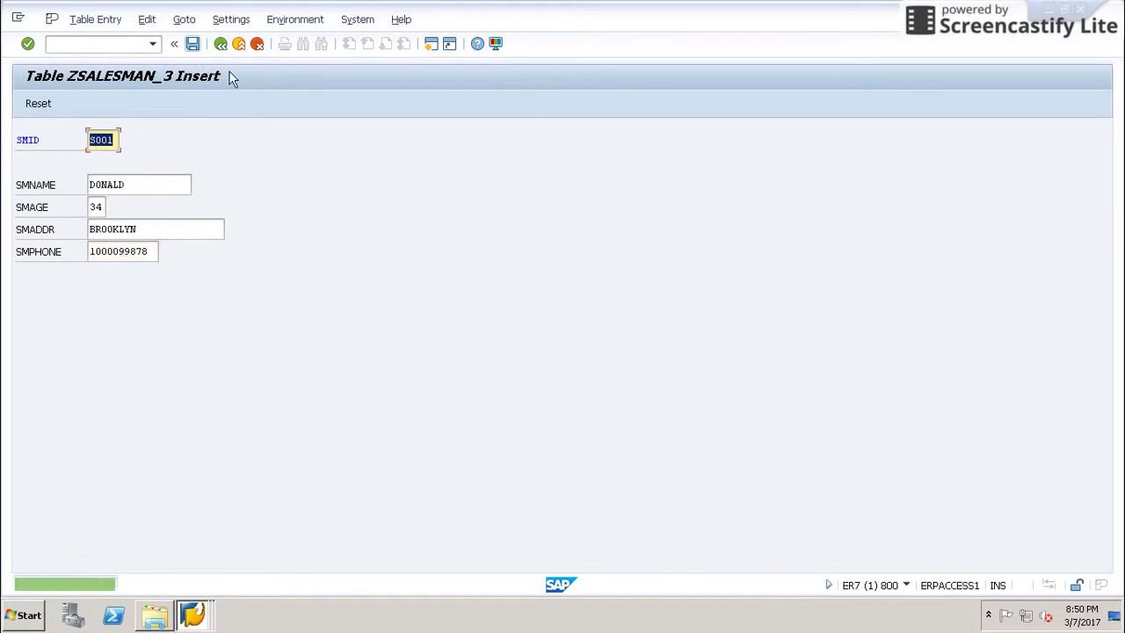
Start a new record S002 with the salesman's name, age 34 and address Frankfurt
{"action": "left_click", "coordinate": [49, 105]}
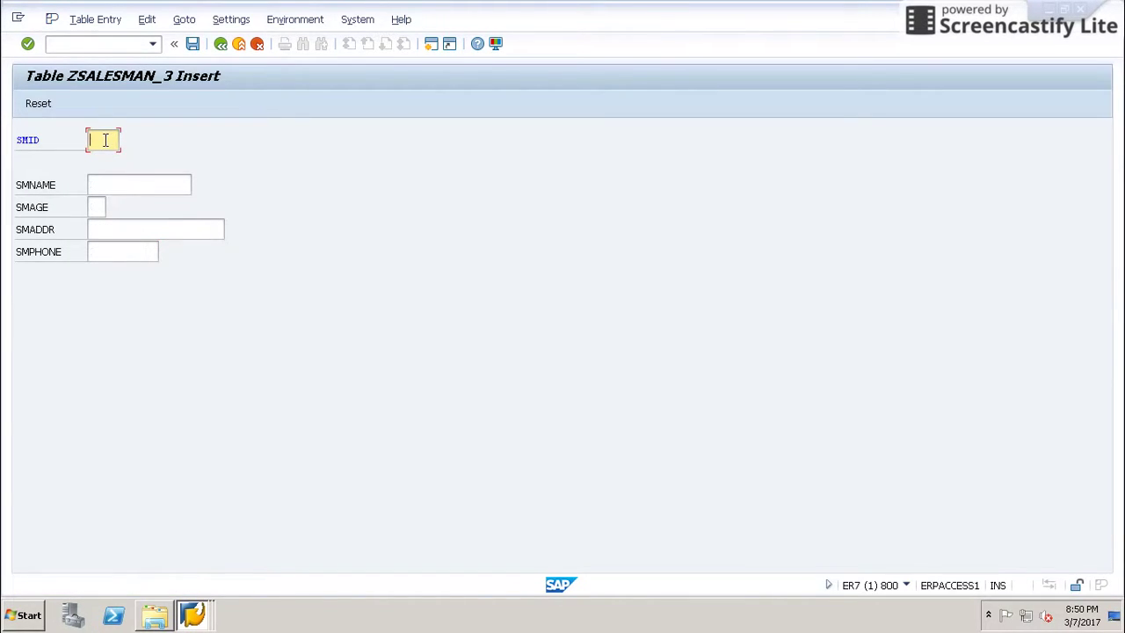
{"action": "type", "text": "S002"}
{"action": "left_click", "coordinate": [111, 184]}
{"action": "type", "text": "Goldratt"}
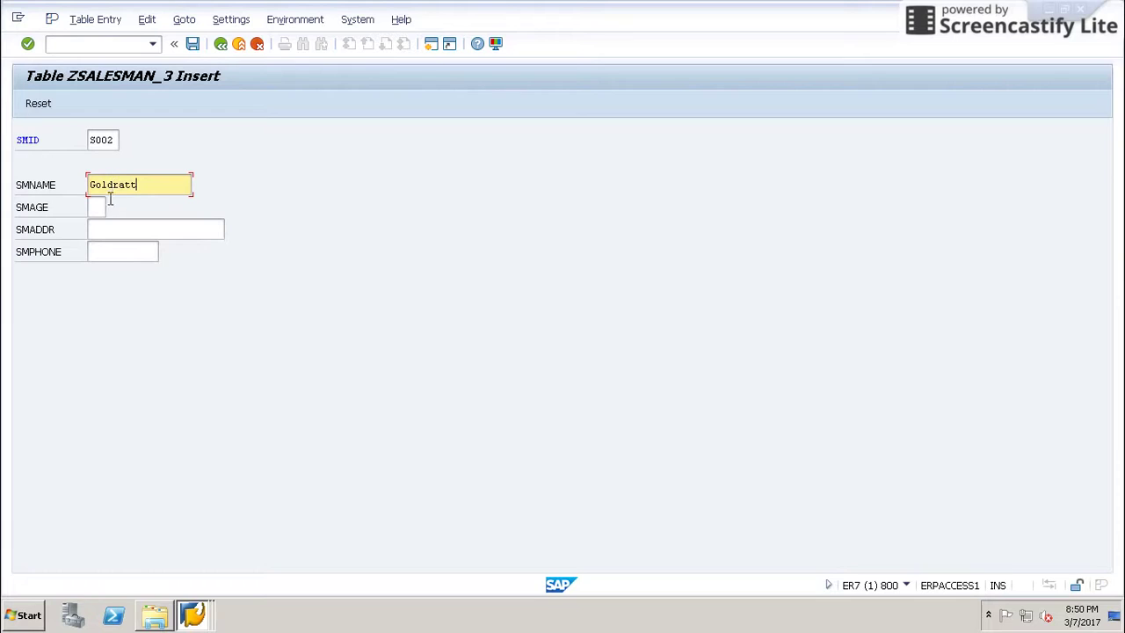
{"action": "left_click", "coordinate": [93, 208]}
{"action": "type", "text": "34"}
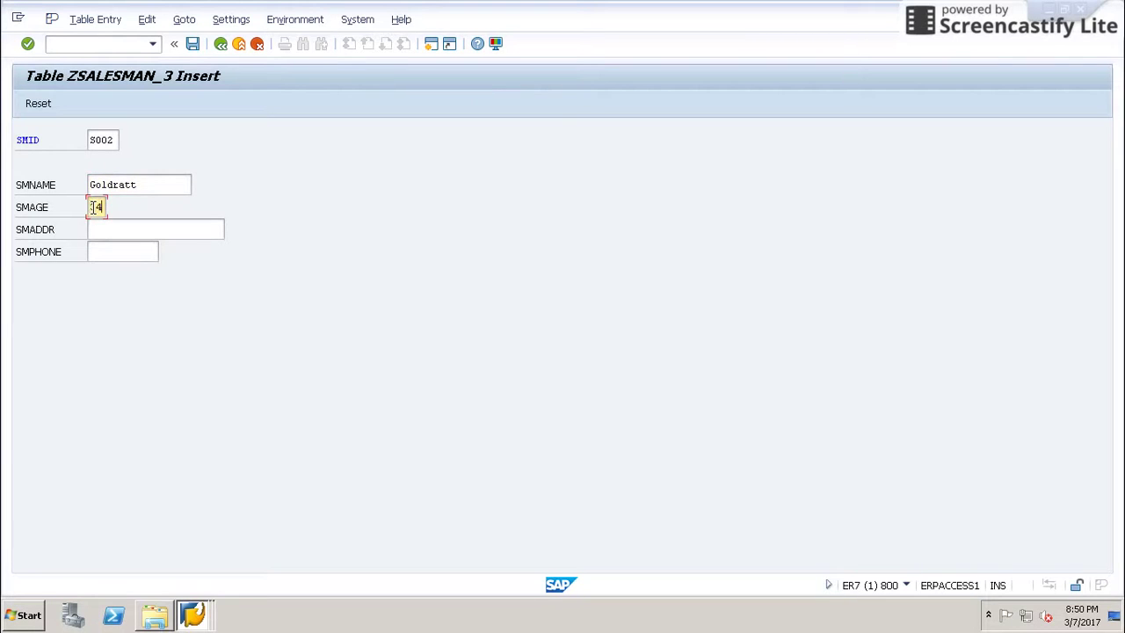
{"action": "left_click", "coordinate": [104, 229]}
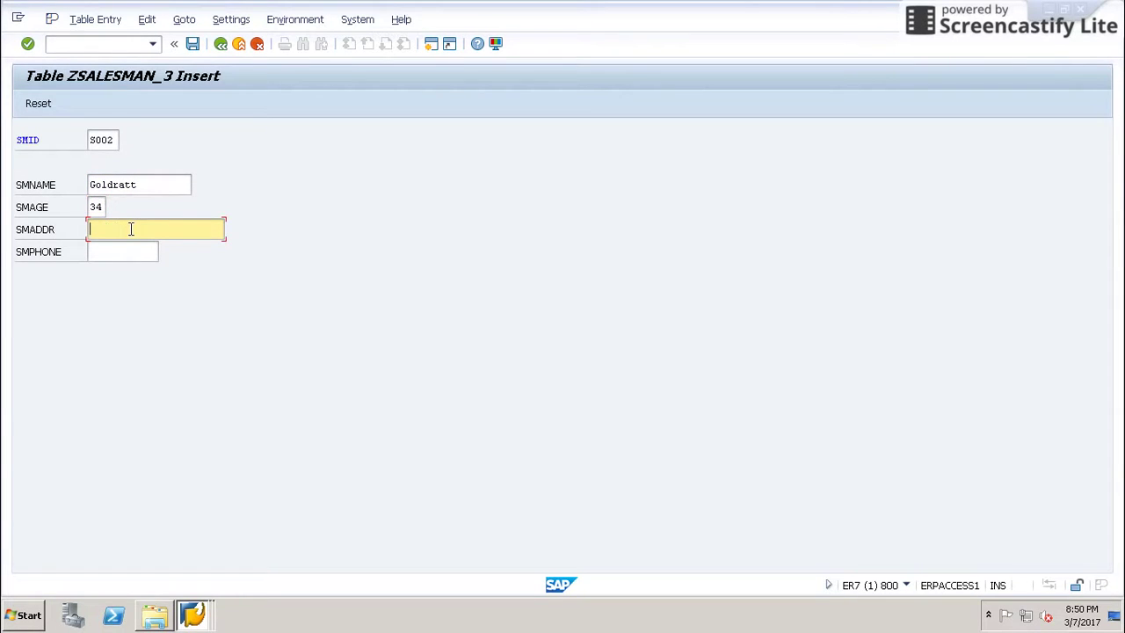
{"action": "type", "text": "Frankf"}
Give S002 its phone number, adapted from the previous one, and save the record
{"action": "left_click", "coordinate": [135, 251]}
{"action": "type", "text": "1000"}
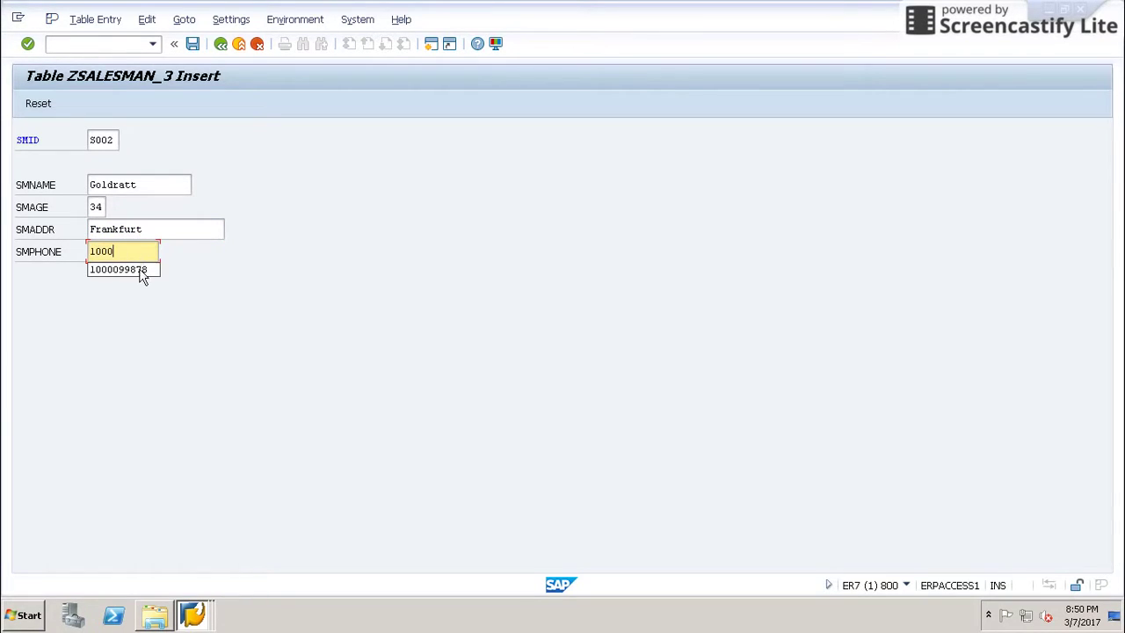
{"action": "left_click", "coordinate": [140, 270]}
{"action": "key", "text": "BackSpace"}
{"action": "key", "text": "BackSpace"}
{"action": "type", "text": "67"}
{"action": "left_click", "coordinate": [193, 43]}
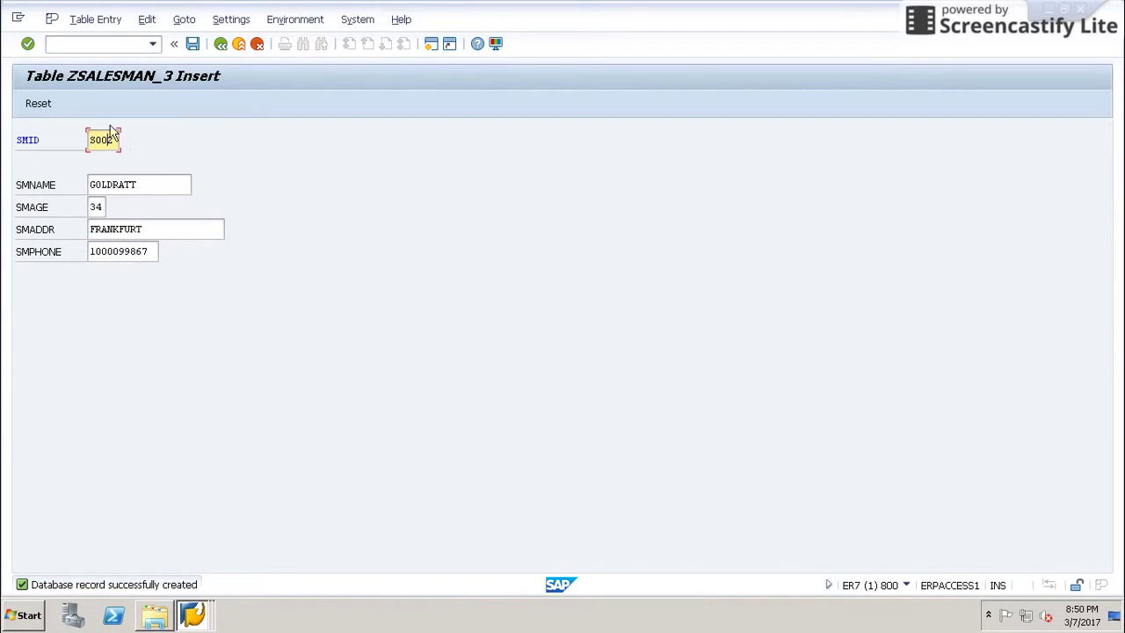
Change the ID to S003, replace the salesman's name, and set age 37
{"action": "left_click", "coordinate": [116, 140]}
{"action": "key", "text": "BackSpace"}
{"action": "type", "text": "3"}
{"action": "left_click", "coordinate": [141, 185]}
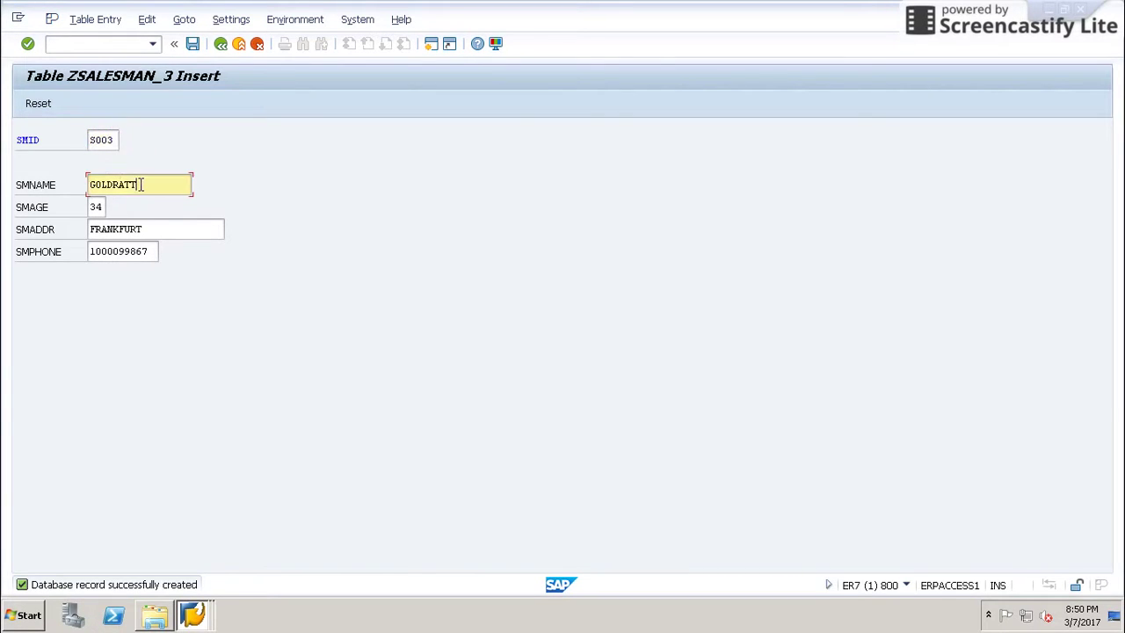
{"action": "key", "text": "BackSpace"}
{"action": "key", "text": "BackSpace"}
{"action": "key", "text": "BackSpace"}
{"action": "key", "text": "BackSpace"}
{"action": "key", "text": "BackSpace"}
{"action": "key", "text": "BackSpace"}
{"action": "key", "text": "BackSpace"}
{"action": "key", "text": "BackSpace"}
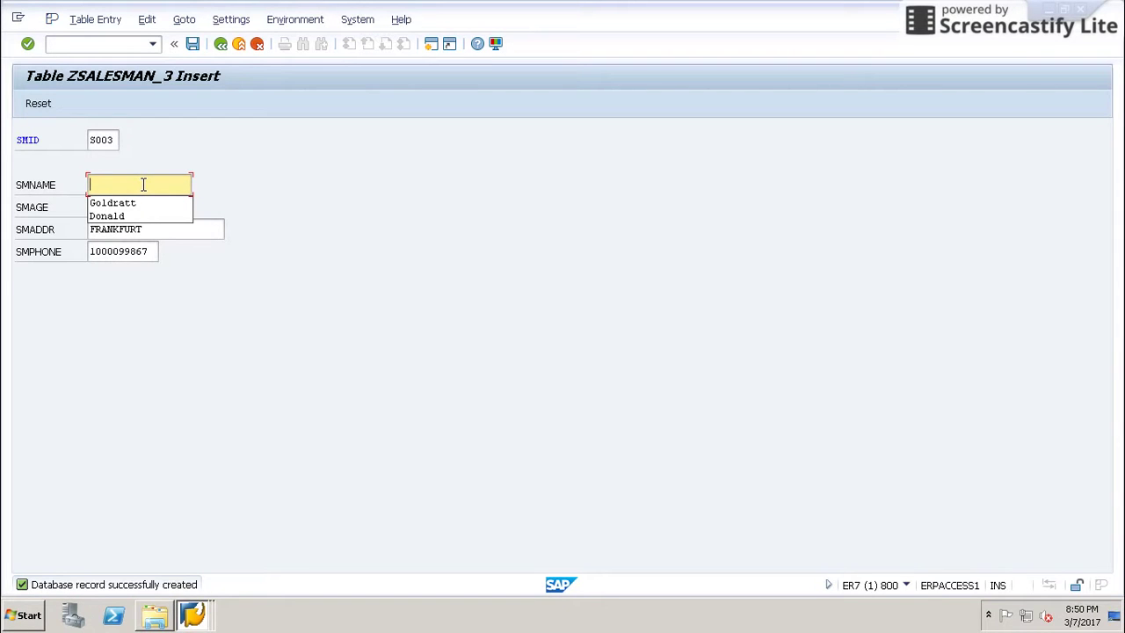
{"action": "type", "text": "Samuel"}
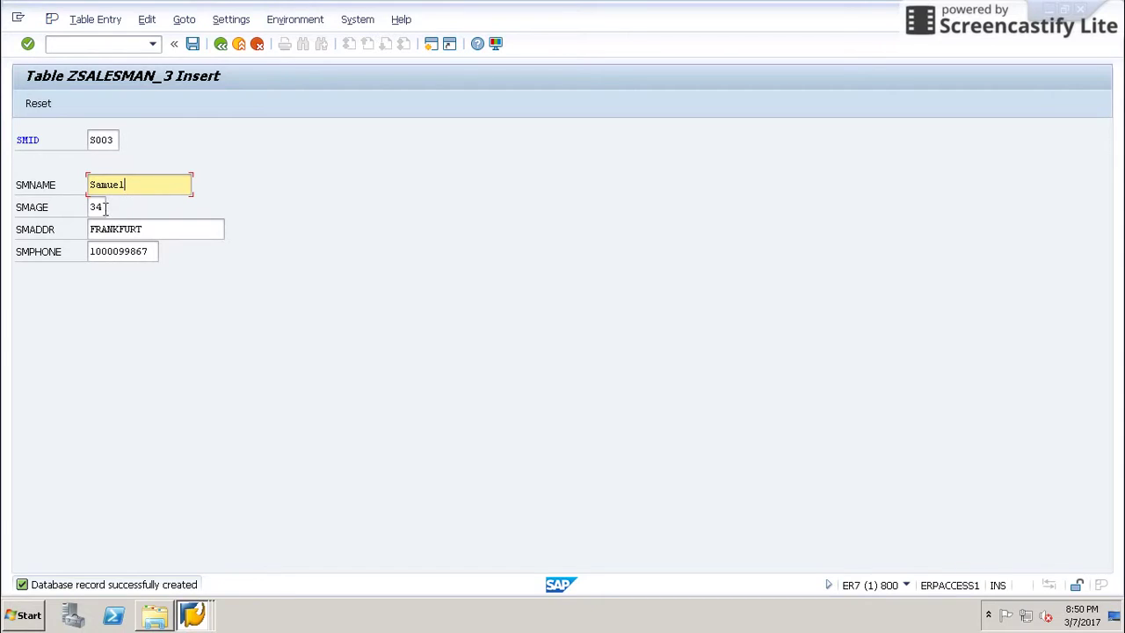
{"action": "left_click", "coordinate": [116, 208]}
{"action": "key", "text": "BackSpace"}
{"action": "type", "text": "7"}
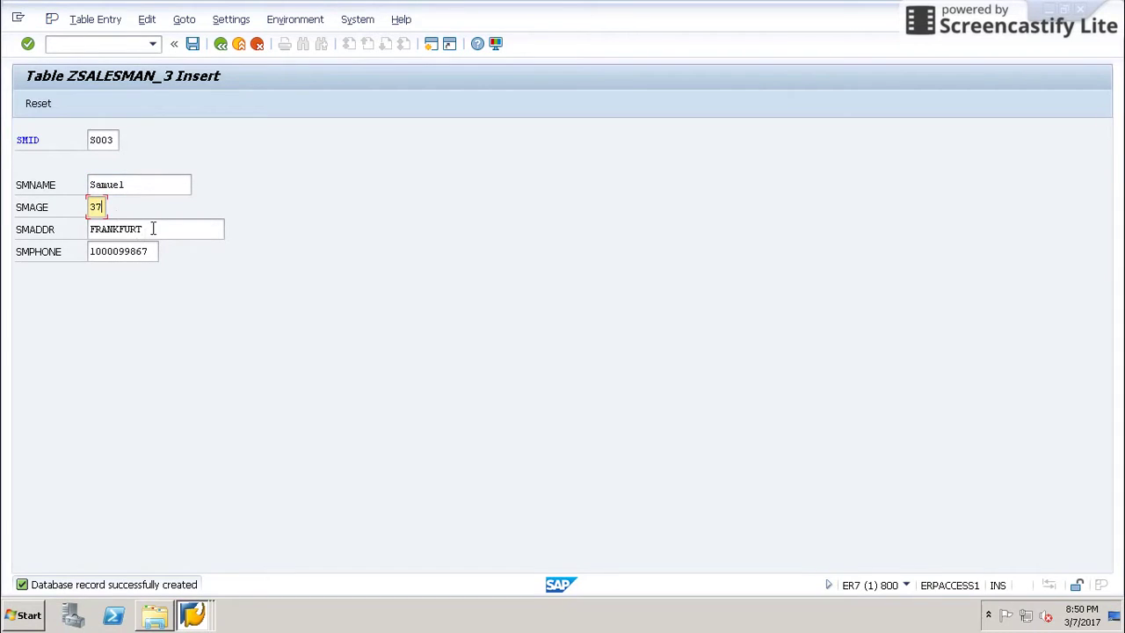
Replace the address with Los Angeles, update the phone number, and save S003
{"action": "double_click", "coordinate": [150, 228]}
{"action": "type", "text": "Los"}
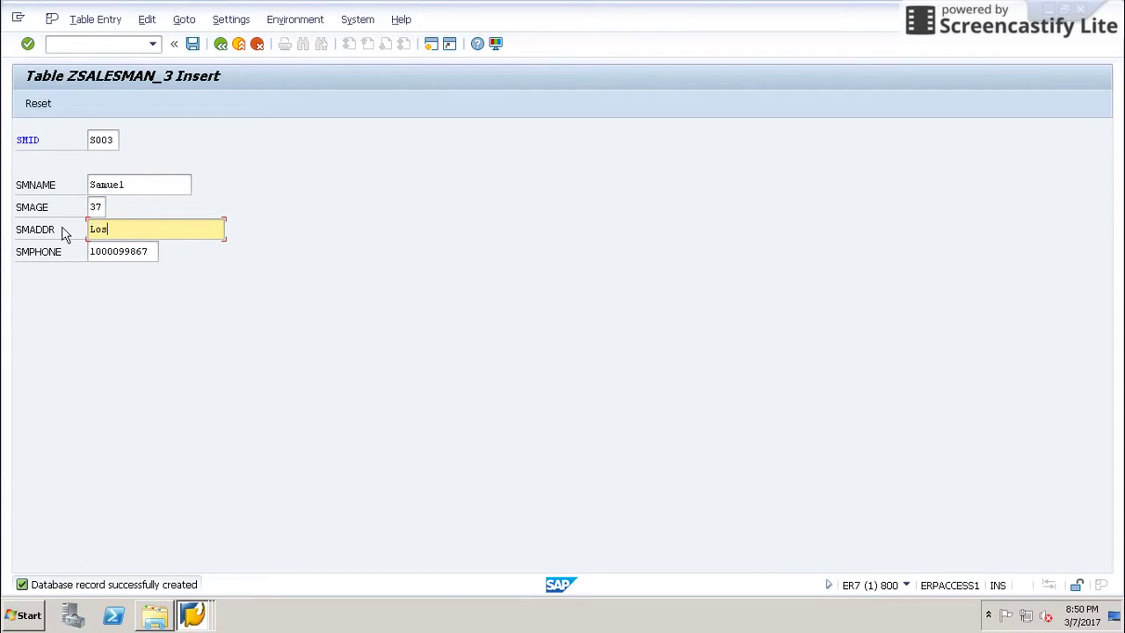
{"action": "type", "text": " Angeles"}
{"action": "left_click", "coordinate": [156, 251]}
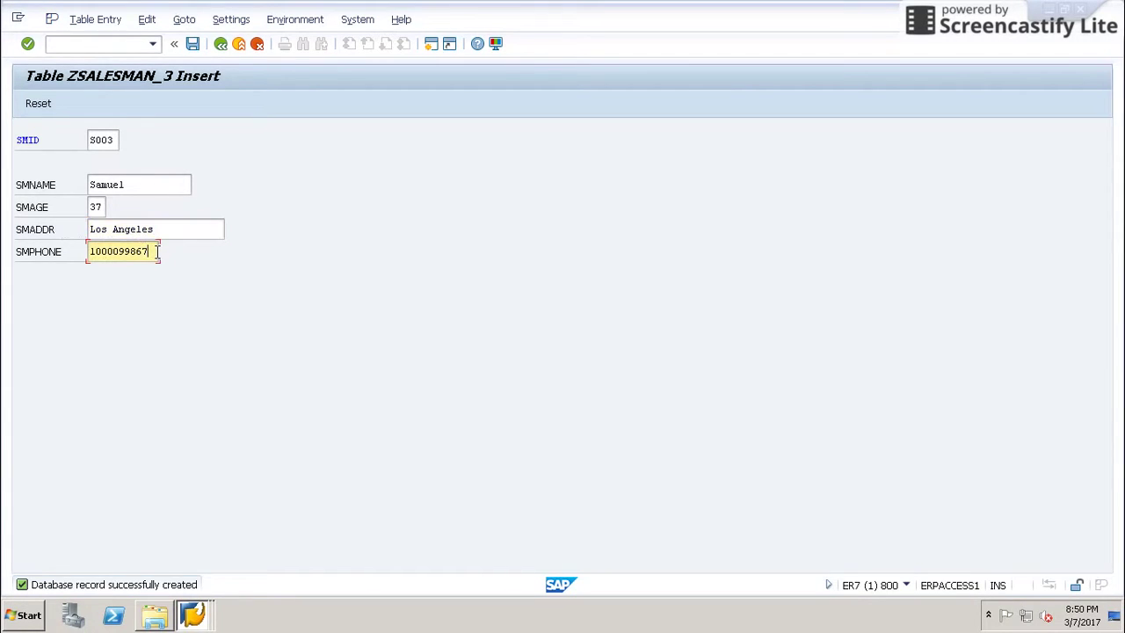
{"action": "key", "text": "BackSpace"}
{"action": "key", "text": "BackSpace"}
{"action": "type", "text": "89"}
{"action": "key", "text": "Return"}
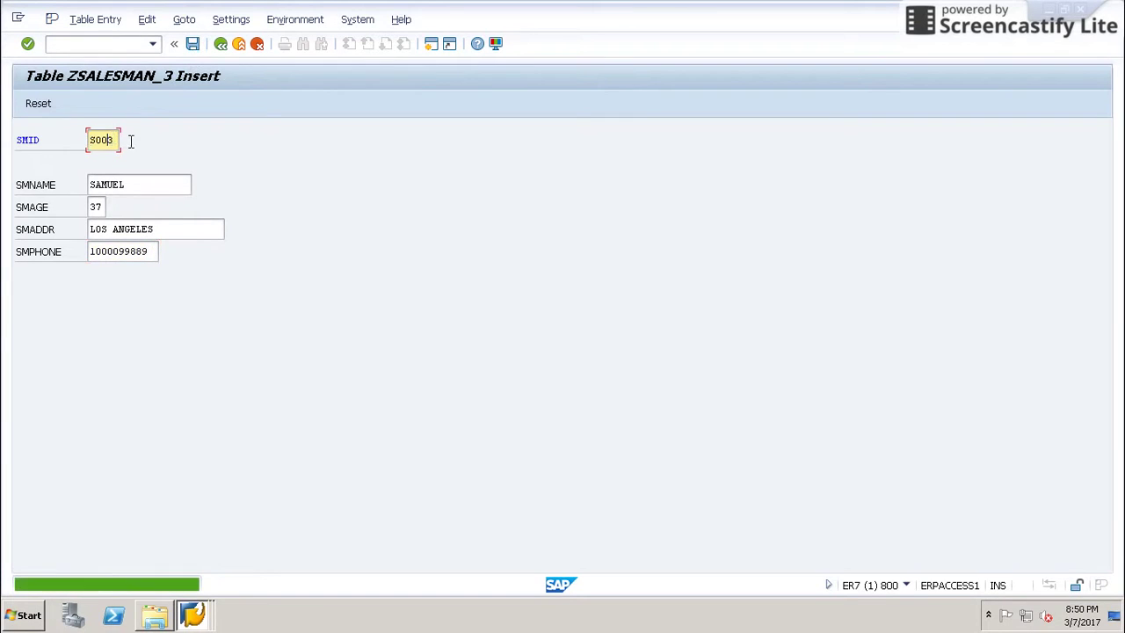
Change the ID to S004, replace the salesman's name, and set age 27
{"action": "key", "text": "BackSpace"}
{"action": "type", "text": "4"}
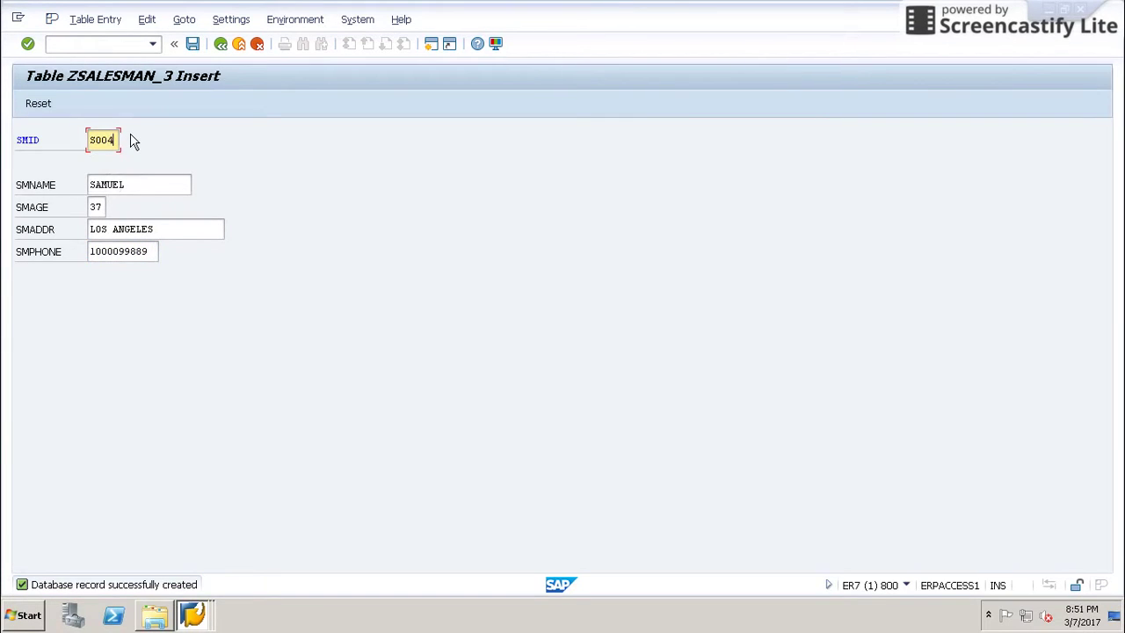
{"action": "left_click_drag", "start_coordinate": [138, 182], "coordinate": [84, 180]}
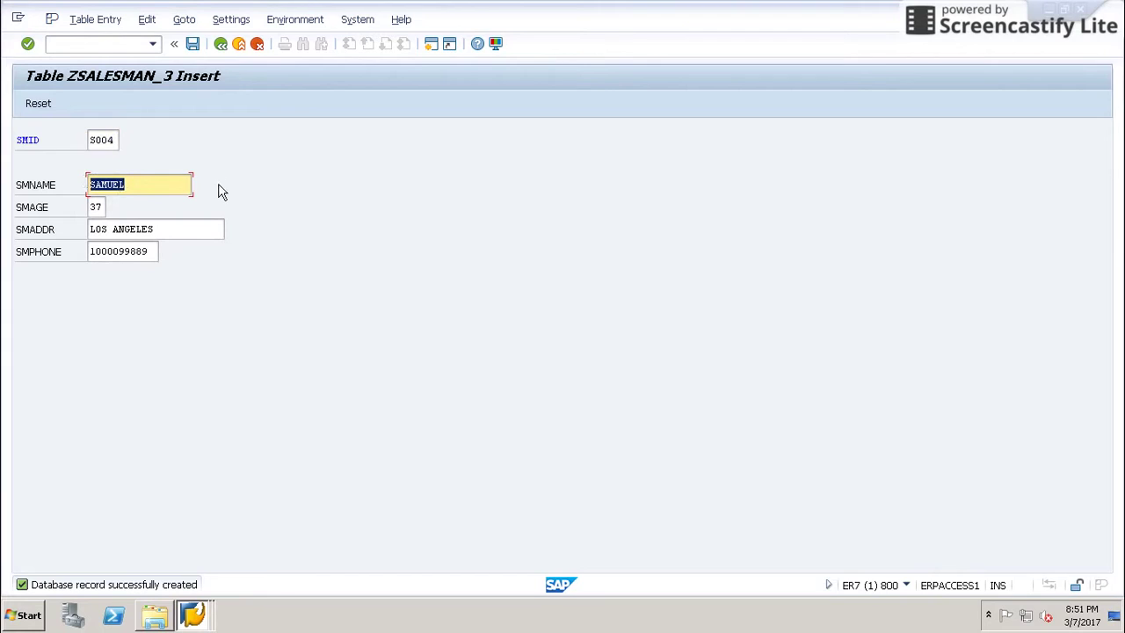
{"action": "type", "text": "David"}
{"action": "left_click", "coordinate": [96, 206]}
{"action": "type", "text": "27"}
Set the address to Dallas, update the phone number, confirm, and return to the table definition
{"action": "left_click_drag", "start_coordinate": [174, 230], "coordinate": [78, 233]}
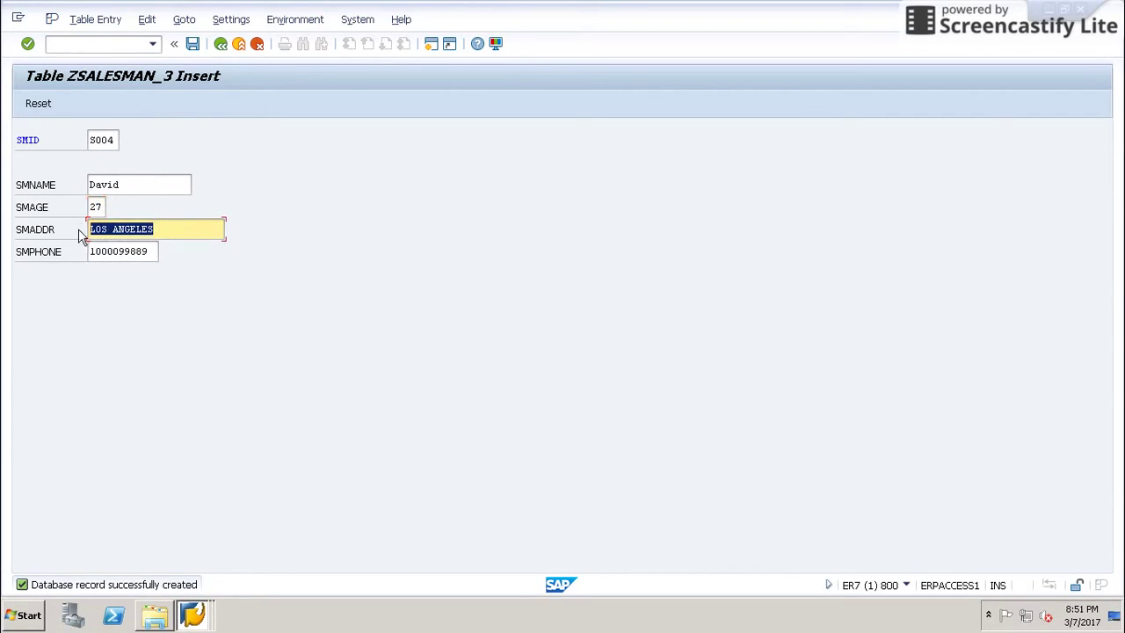
{"action": "type", "text": "Dalla"}
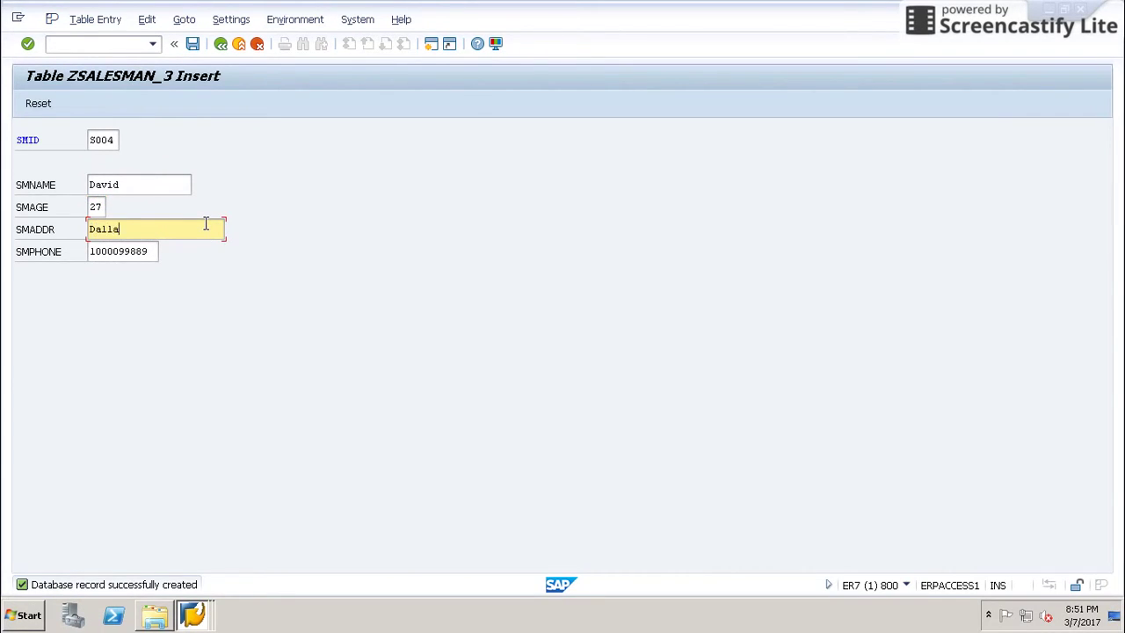
{"action": "type", "text": "s"}
{"action": "left_click", "coordinate": [156, 252]}
{"action": "key", "text": "BackSpace"}
{"action": "key", "text": "BackSpace"}
{"action": "type", "text": "90"}
{"action": "key", "text": "Return"}
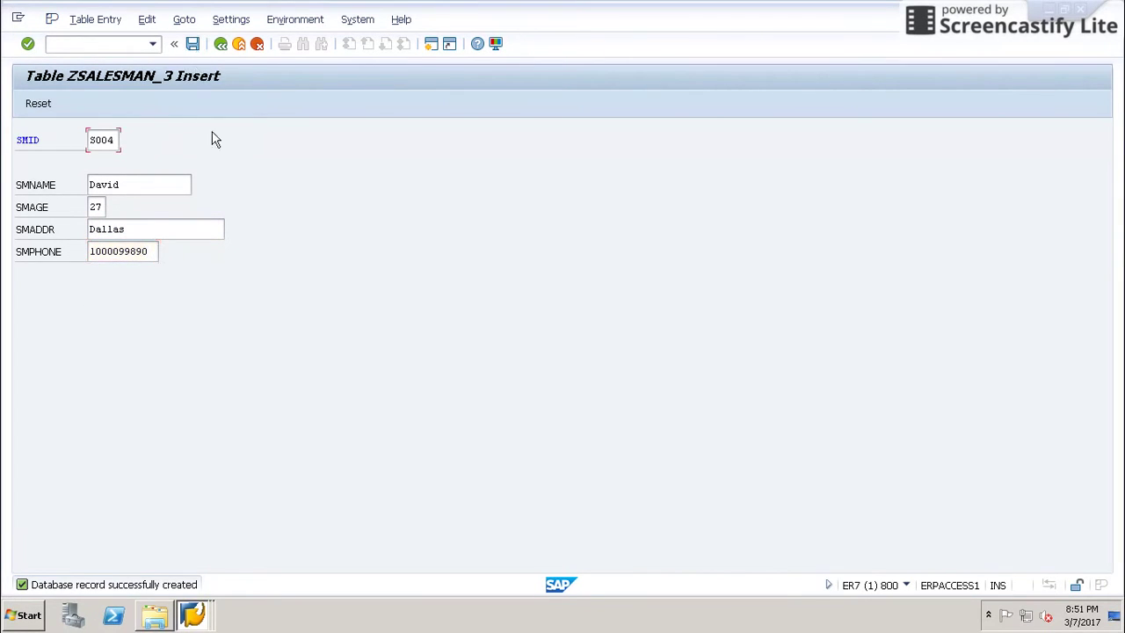
{"action": "left_click", "coordinate": [220, 44]}
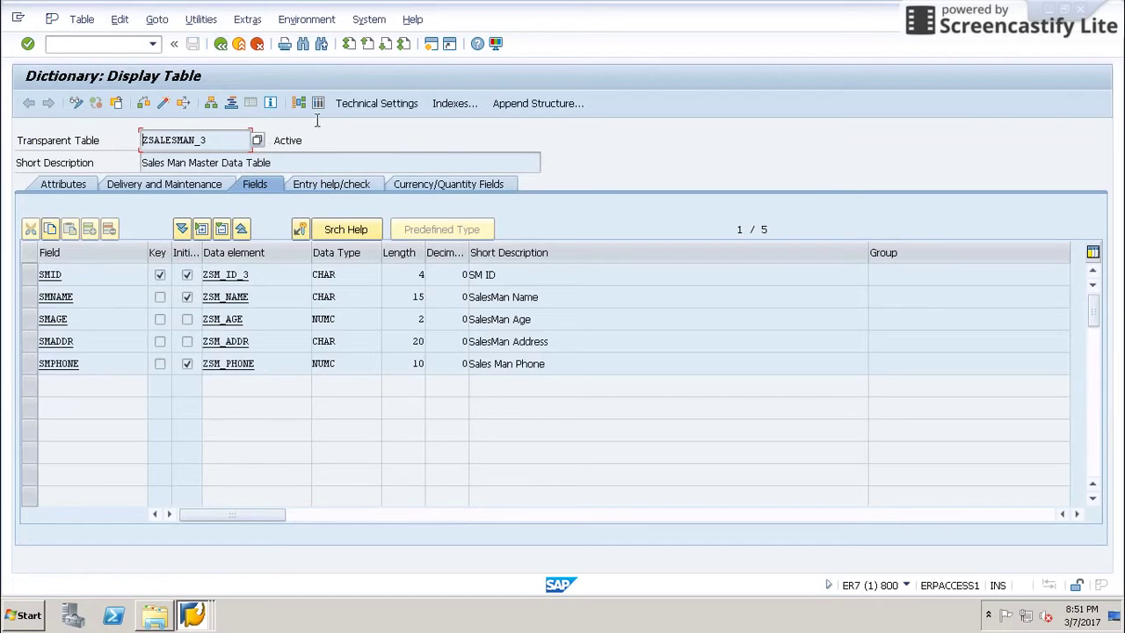
Check ZSALESMAN_3's entry count in the Data Browser, list records S001–S004, then go back
{"action": "left_click", "coordinate": [318, 103]}
{"action": "left_click", "coordinate": [150, 106]}
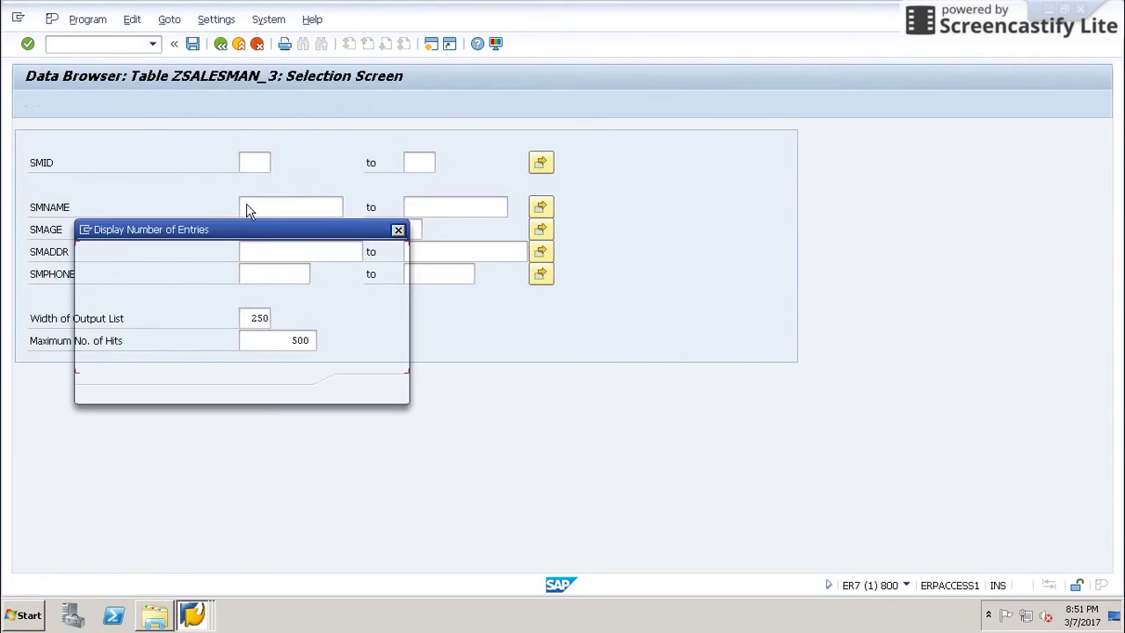
{"action": "left_click", "coordinate": [381, 389]}
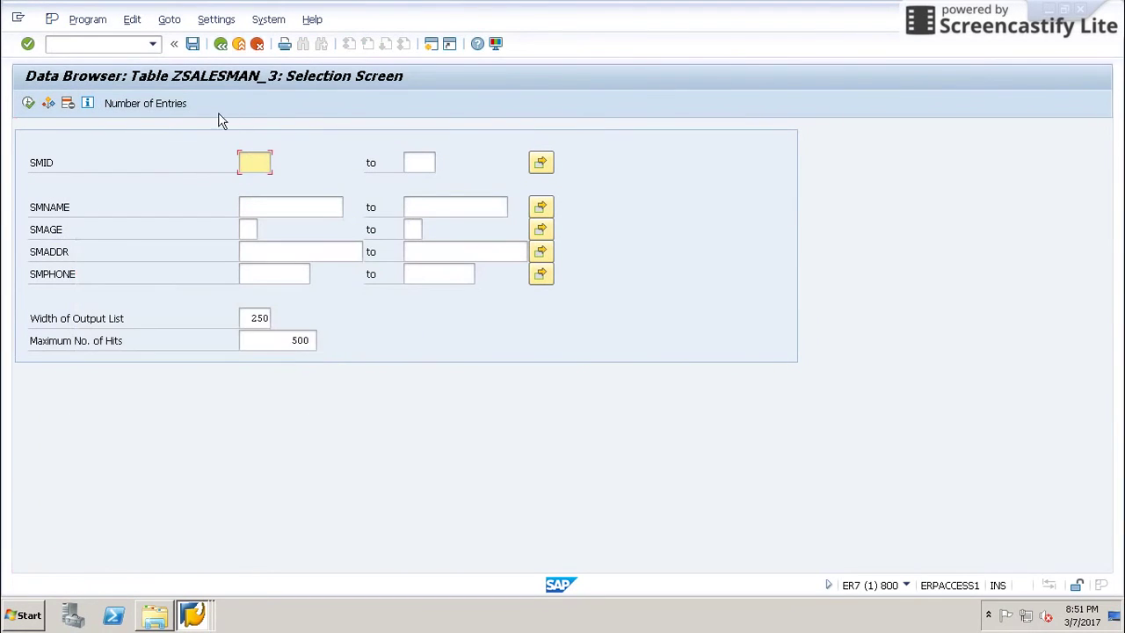
{"action": "left_click", "coordinate": [28, 104]}
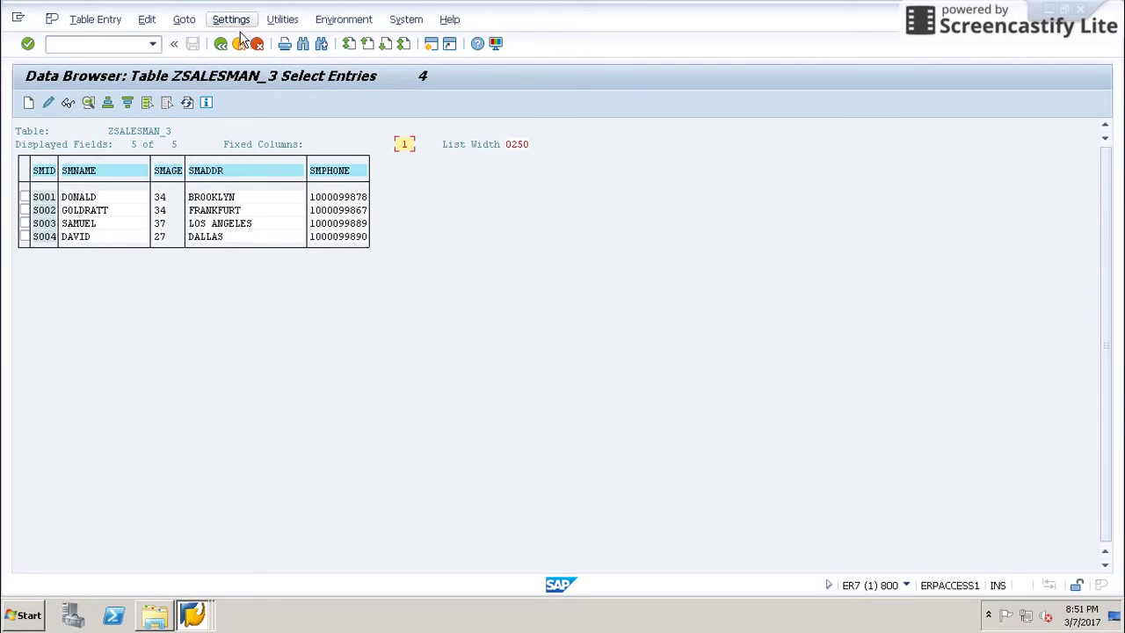
{"action": "left_click", "coordinate": [221, 44]}
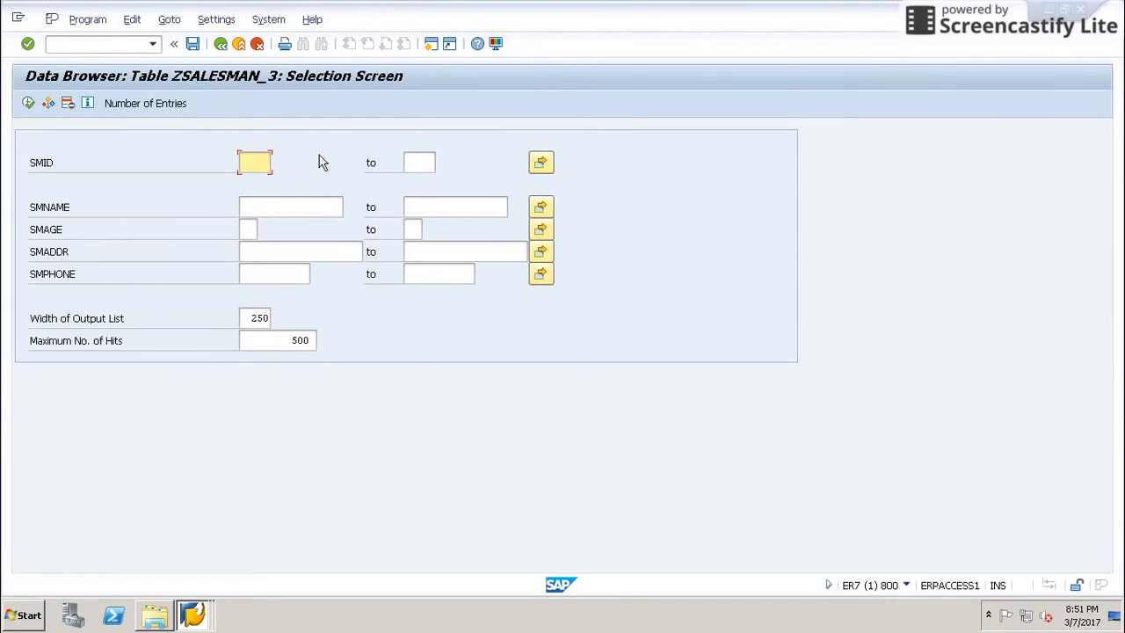